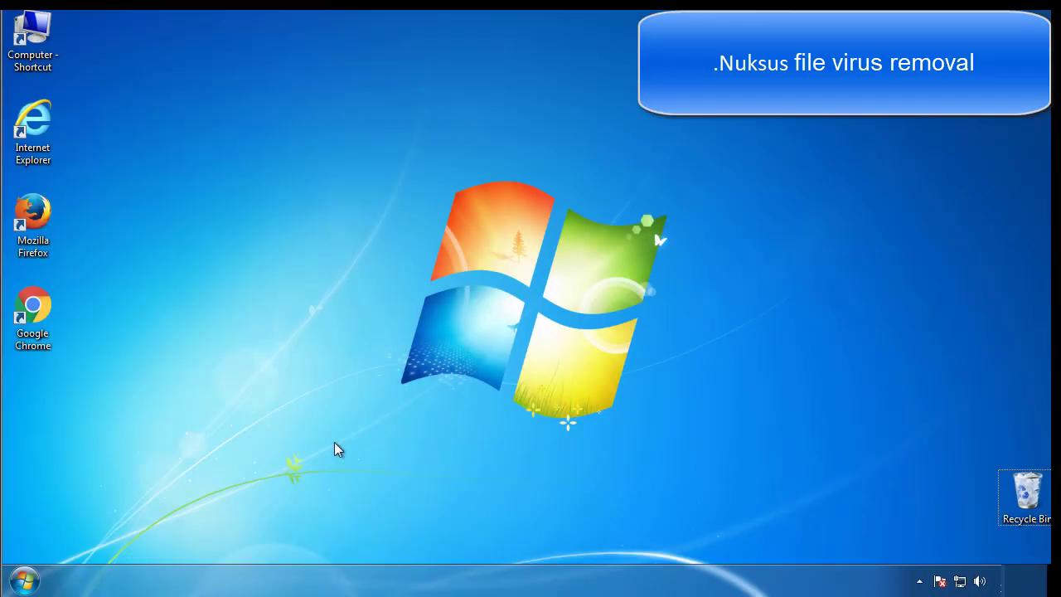
Launch msconfig, tick Safe boot (Minimal) on the Boot tab, and restart into Safe Mode.
{"action": "left_click", "coordinate": [24, 580]}
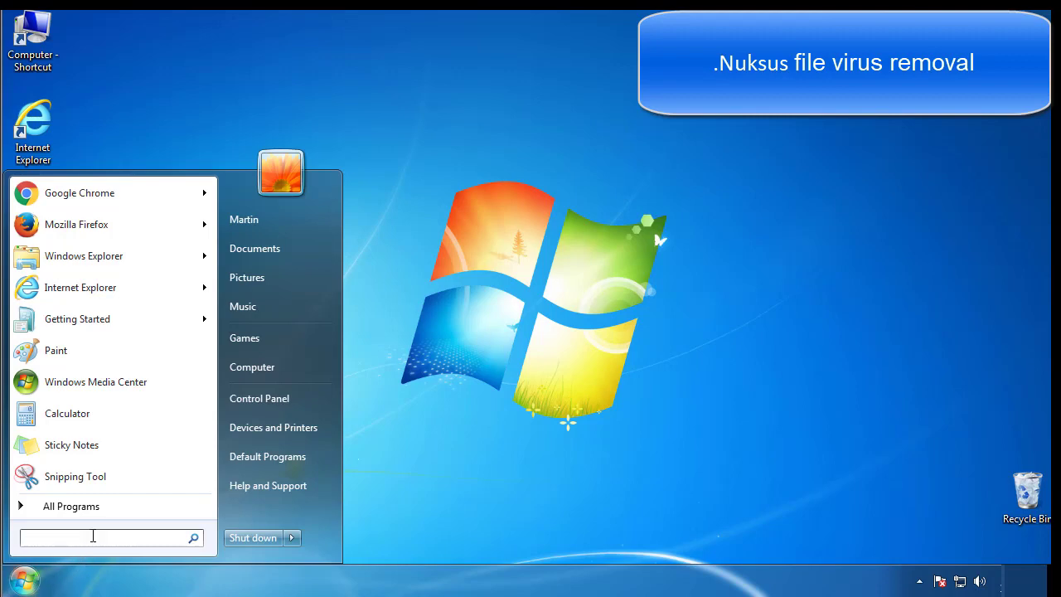
{"action": "type", "text": "mscon"}
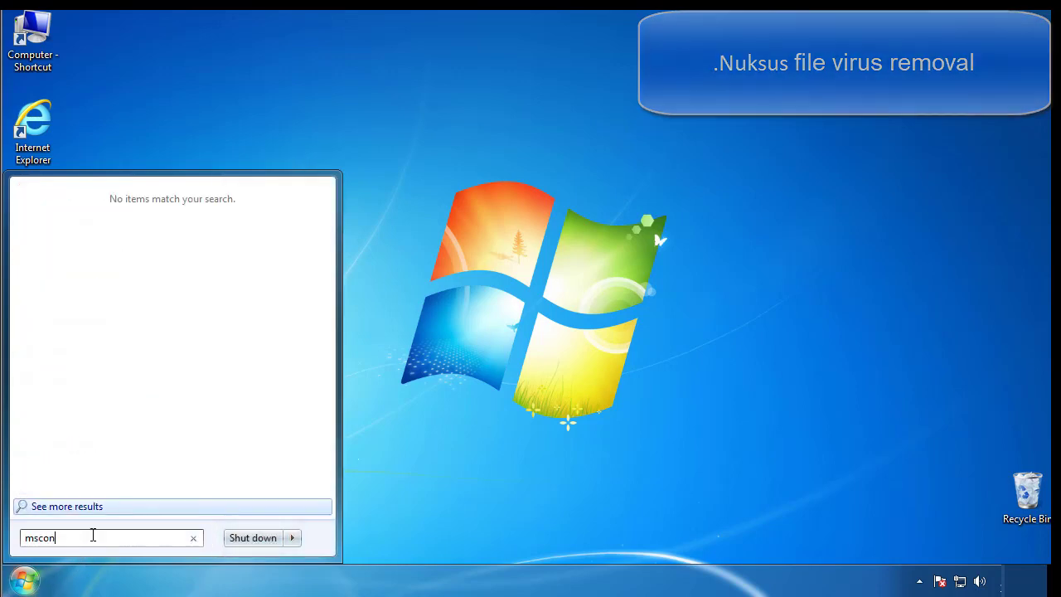
{"action": "type", "text": "fig"}
{"action": "key", "text": "Return"}
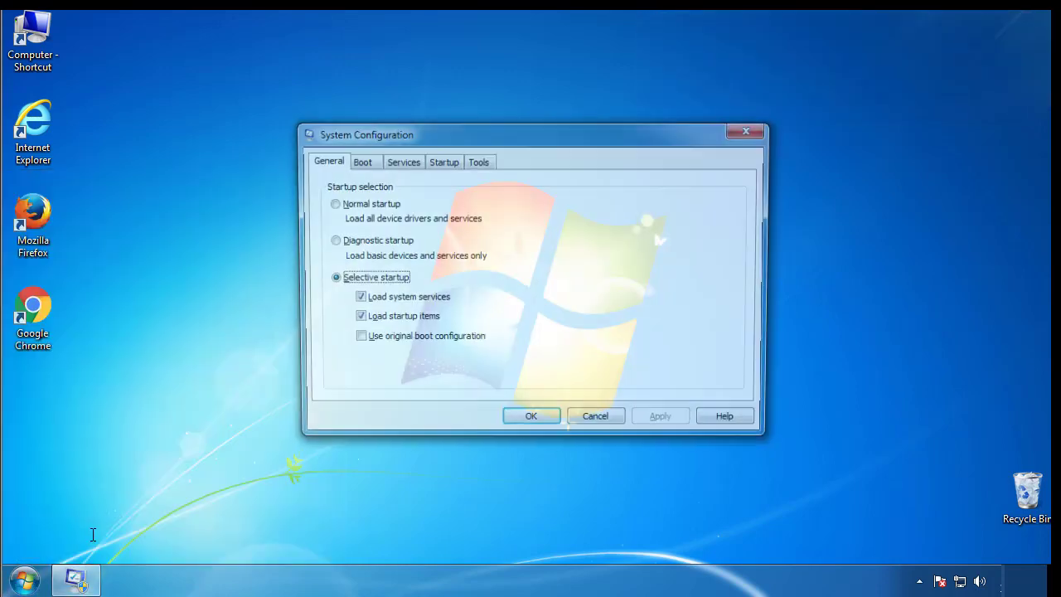
{"action": "left_click", "coordinate": [358, 162]}
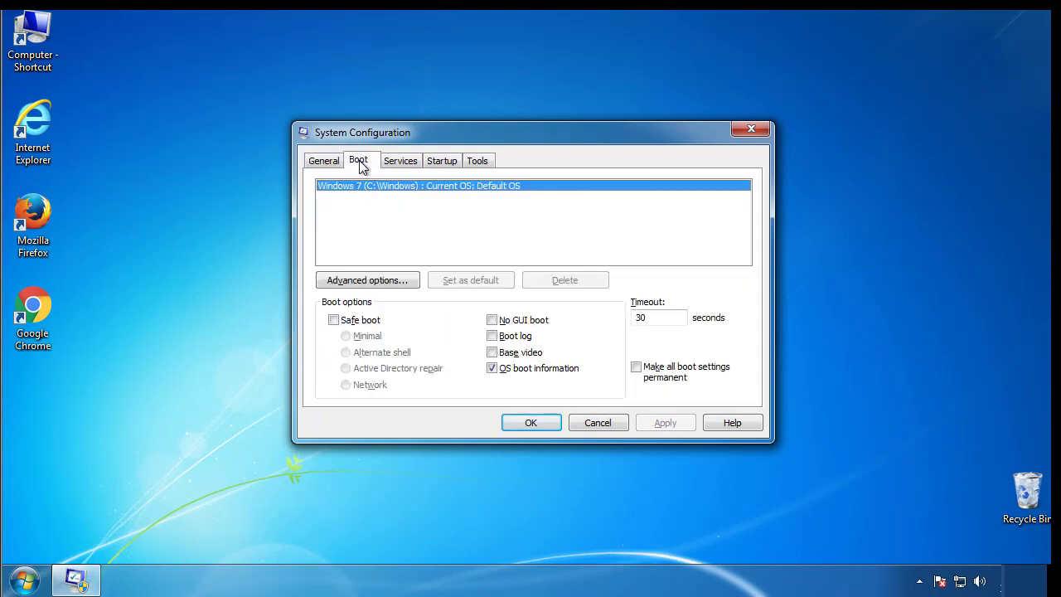
{"action": "left_click", "coordinate": [333, 320]}
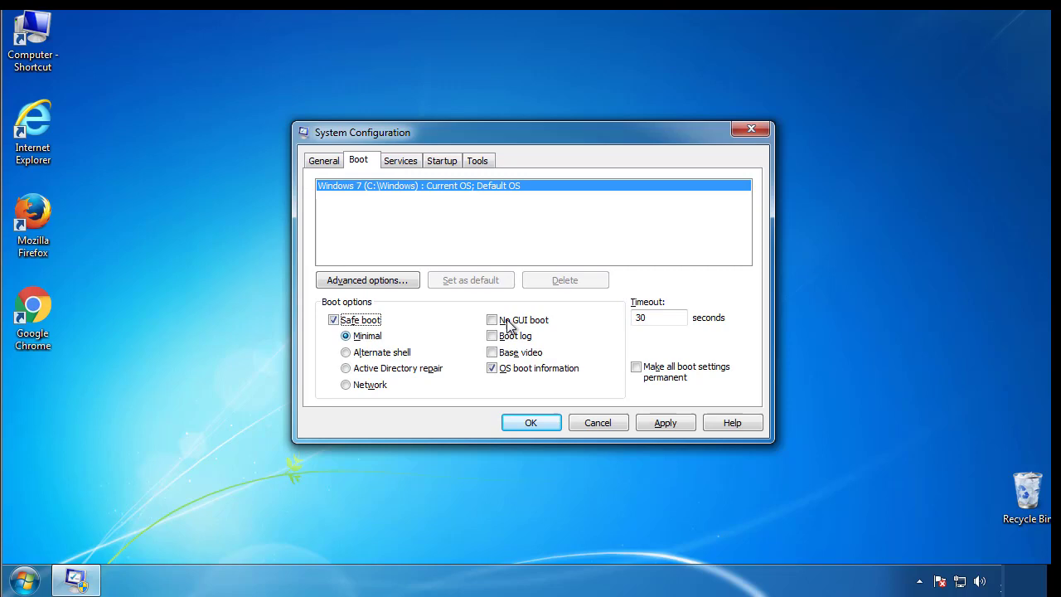
{"action": "left_click", "coordinate": [546, 428]}
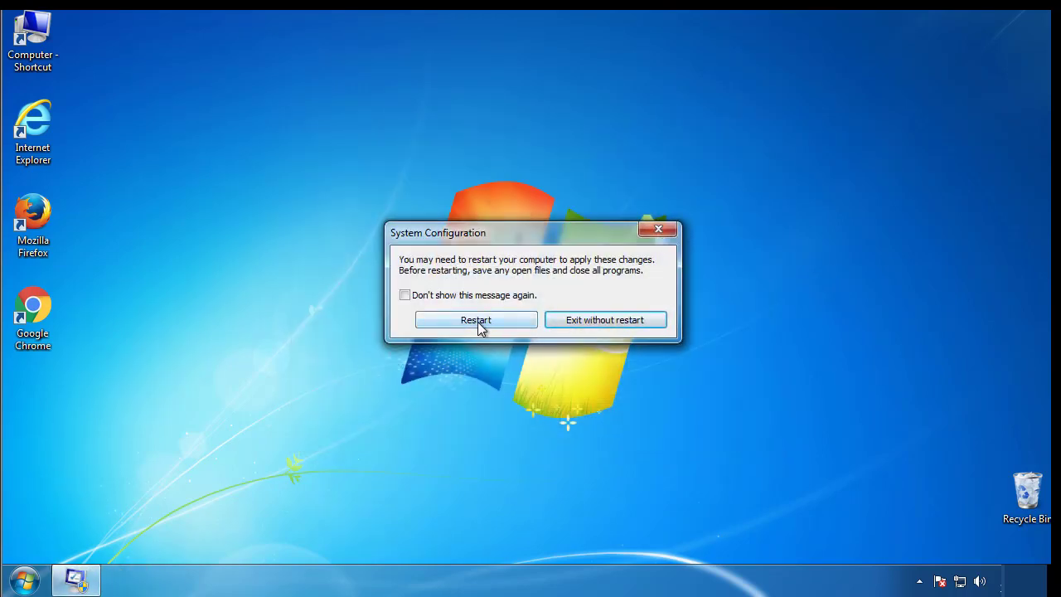
{"action": "left_click", "coordinate": [478, 321]}
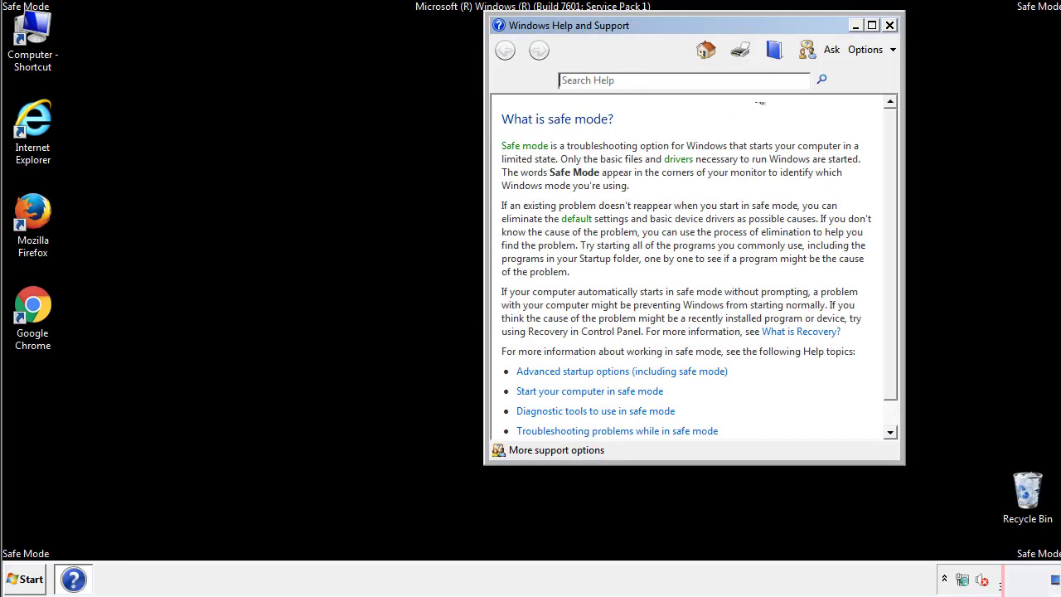
Dismiss Safe Mode Help and set Folder Options to show hidden files, folders and drives.
{"action": "left_click", "coordinate": [889, 25]}
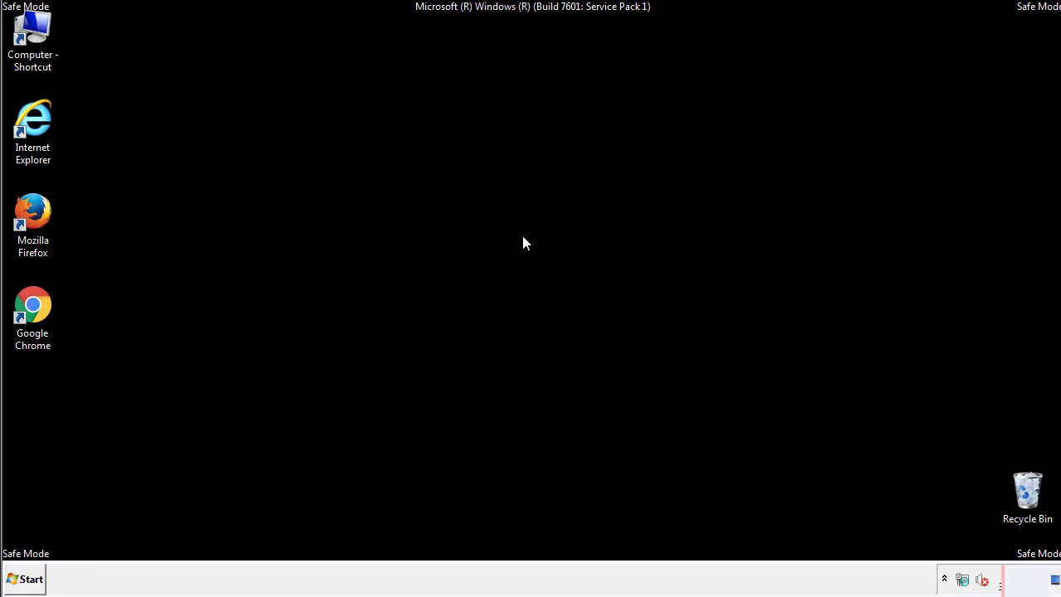
{"action": "left_click", "coordinate": [33, 578]}
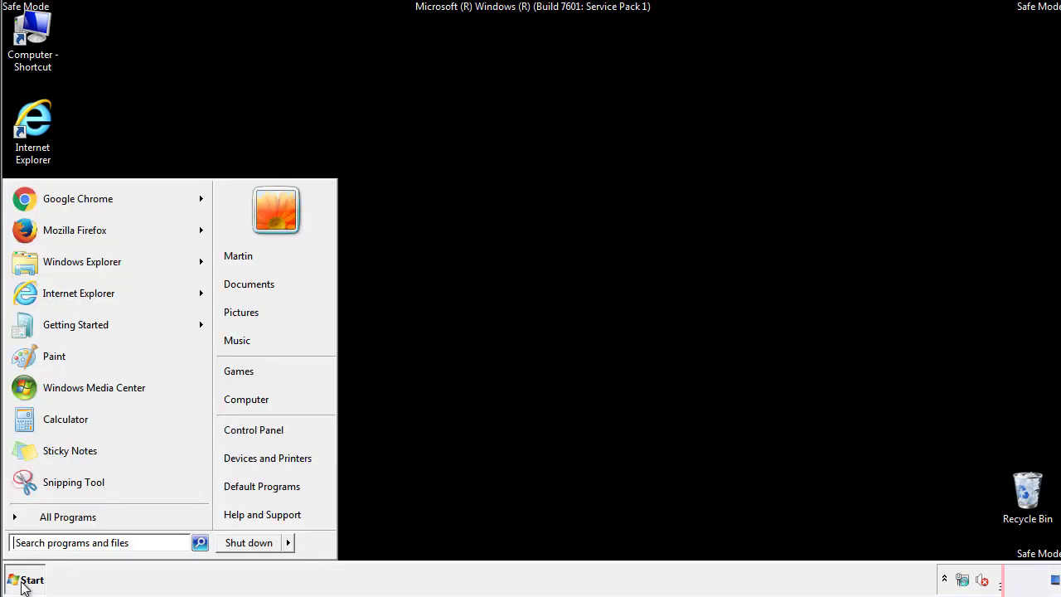
{"action": "left_click", "coordinate": [263, 429]}
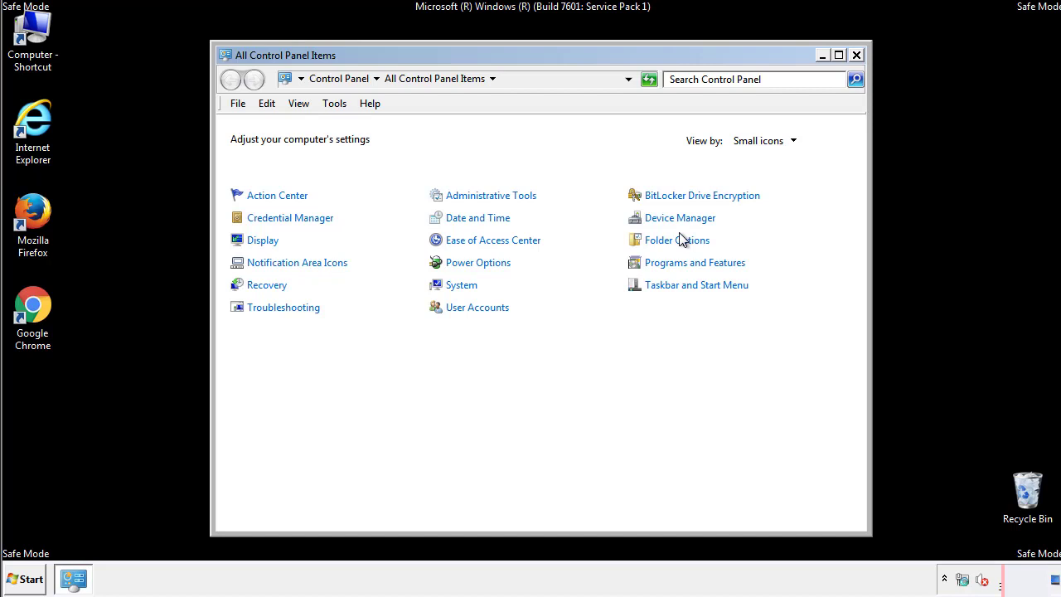
{"action": "left_click", "coordinate": [677, 240]}
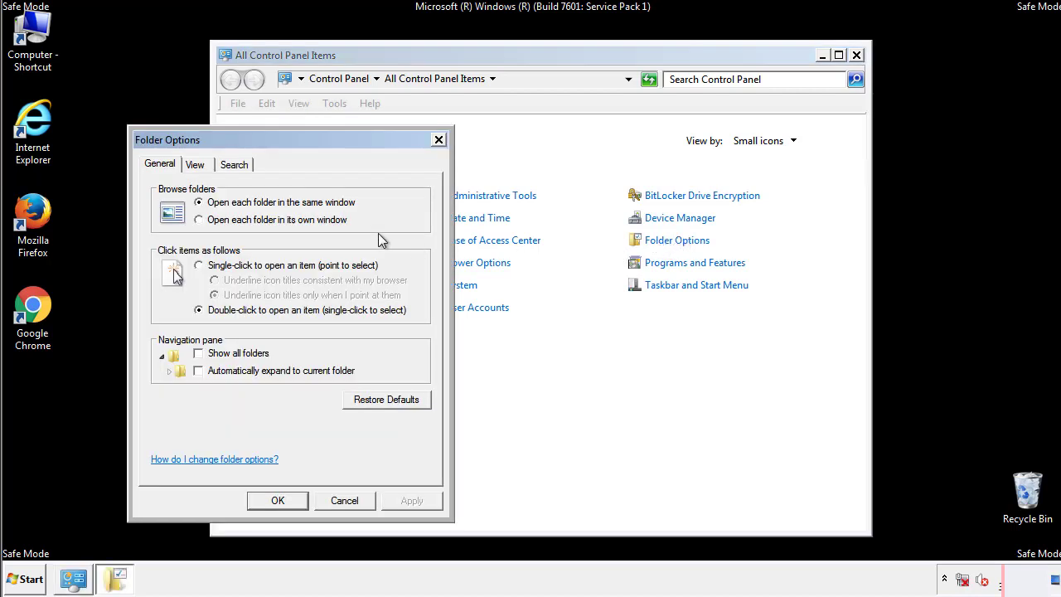
{"action": "left_click", "coordinate": [197, 165]}
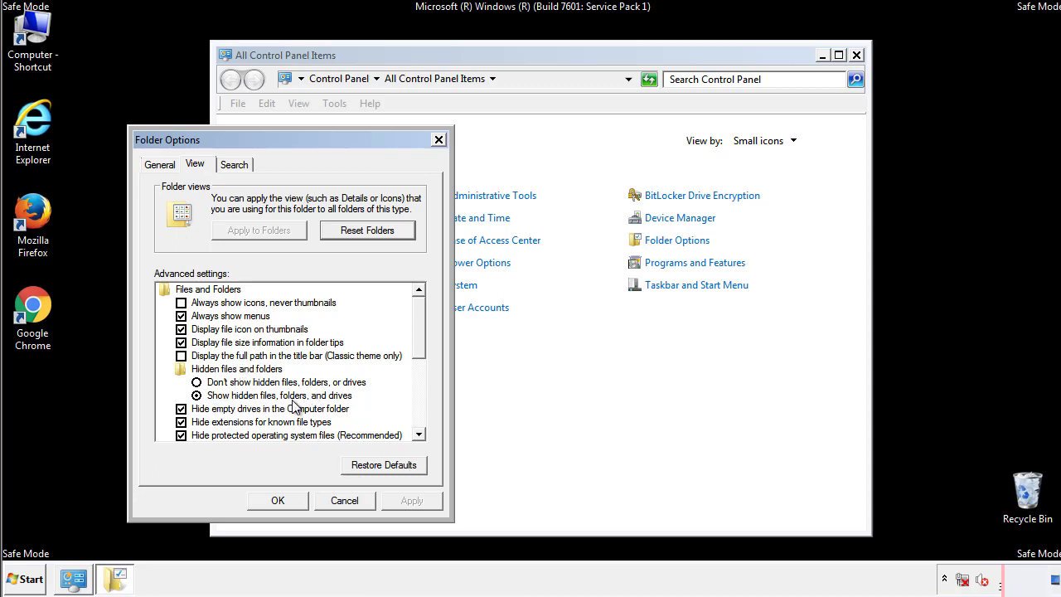
{"action": "left_click", "coordinate": [286, 500]}
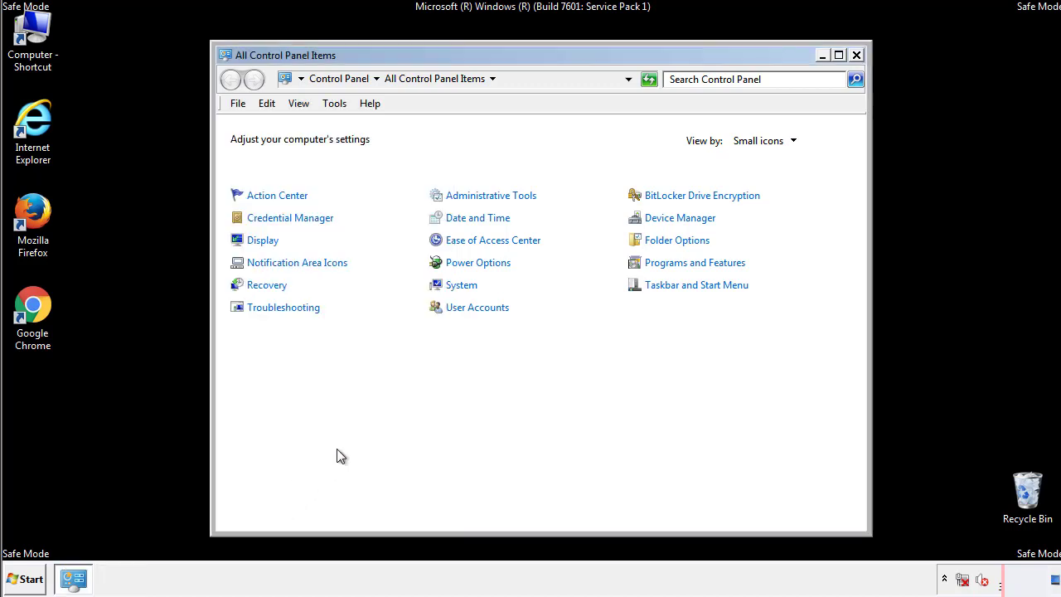
{"action": "left_click", "coordinate": [856, 55]}
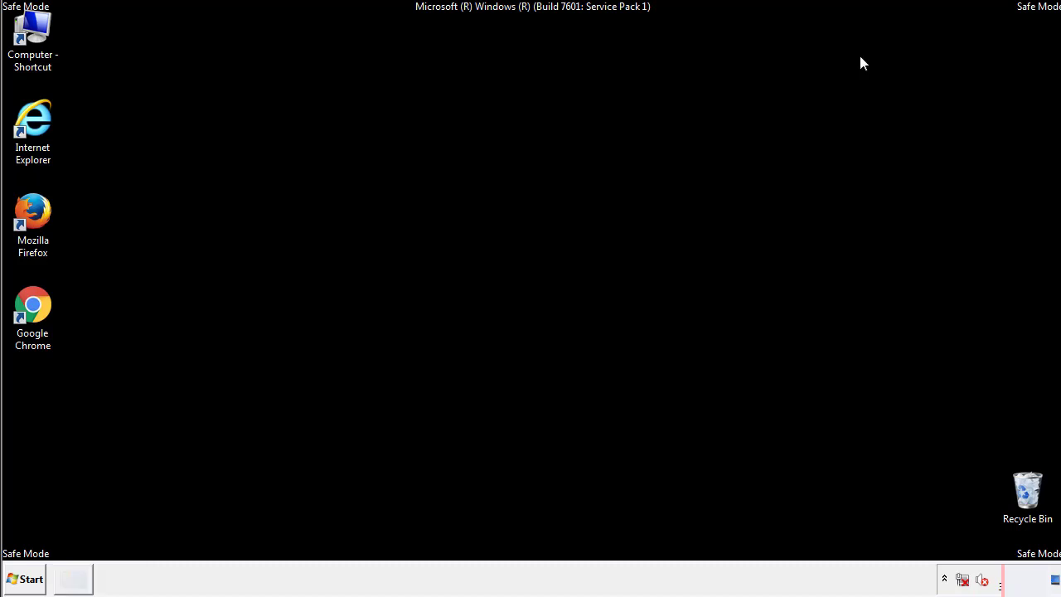
Browse from Computer through C:\Windows\System32\drivers into the etc folder.
{"action": "double_click", "coordinate": [43, 29]}
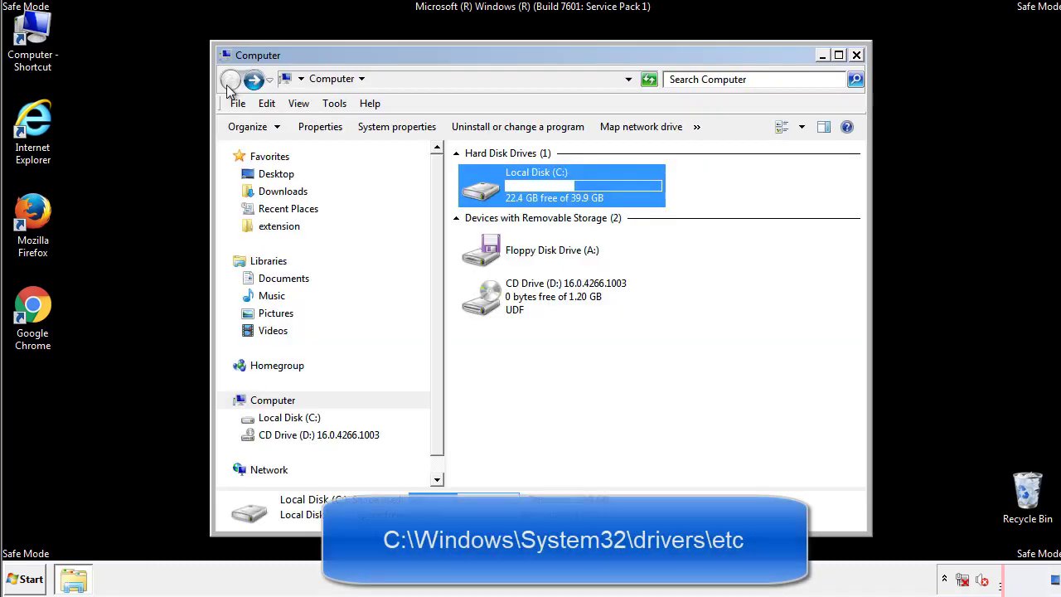
{"action": "double_click", "coordinate": [478, 188]}
{"action": "left_click", "coordinate": [483, 305]}
{"action": "double_click", "coordinate": [483, 305]}
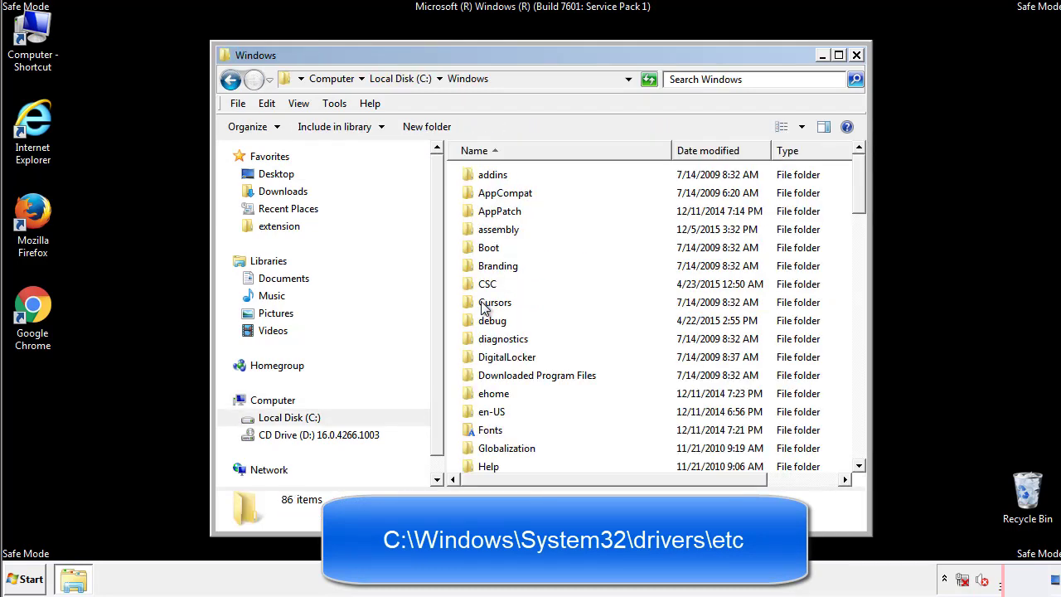
{"action": "scroll", "coordinate": [488, 375], "scroll_direction": "down", "scroll_amount": 2}
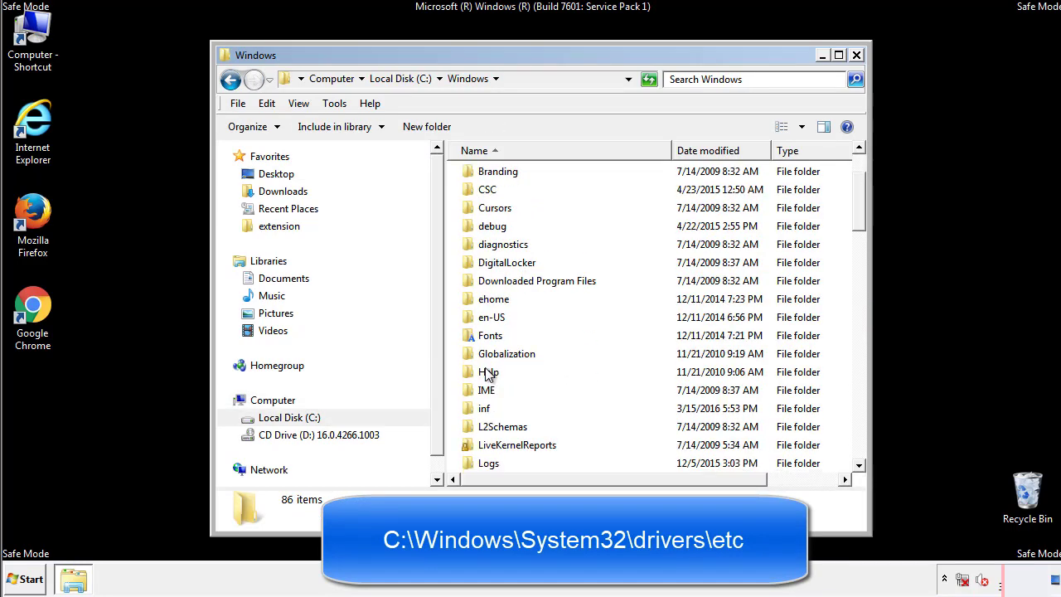
{"action": "scroll", "coordinate": [488, 374], "scroll_direction": "down", "scroll_amount": 2}
{"action": "scroll", "coordinate": [488, 375], "scroll_direction": "down", "scroll_amount": 2}
{"action": "scroll", "coordinate": [489, 377], "scroll_direction": "down", "scroll_amount": 3}
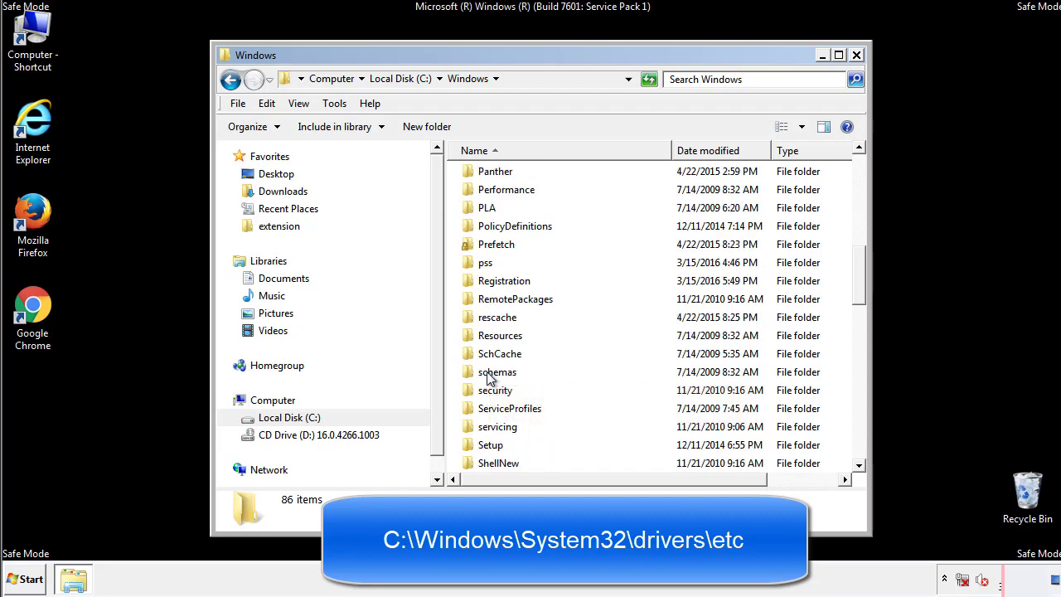
{"action": "scroll", "coordinate": [489, 376], "scroll_direction": "down", "scroll_amount": 2}
{"action": "left_click", "coordinate": [502, 429]}
{"action": "double_click", "coordinate": [501, 429]}
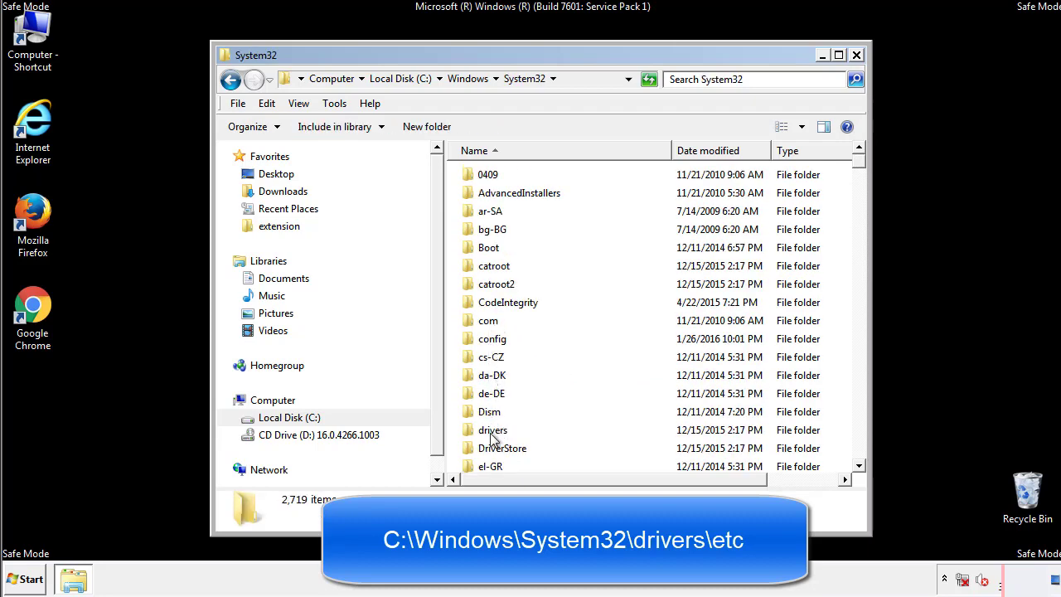
{"action": "double_click", "coordinate": [492, 431]}
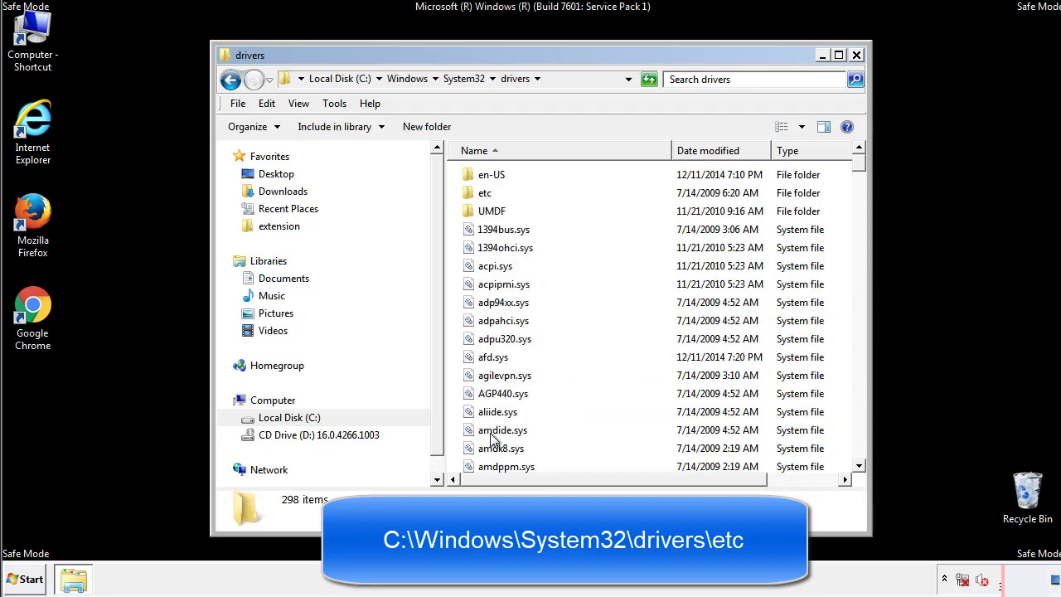
{"action": "double_click", "coordinate": [476, 197]}
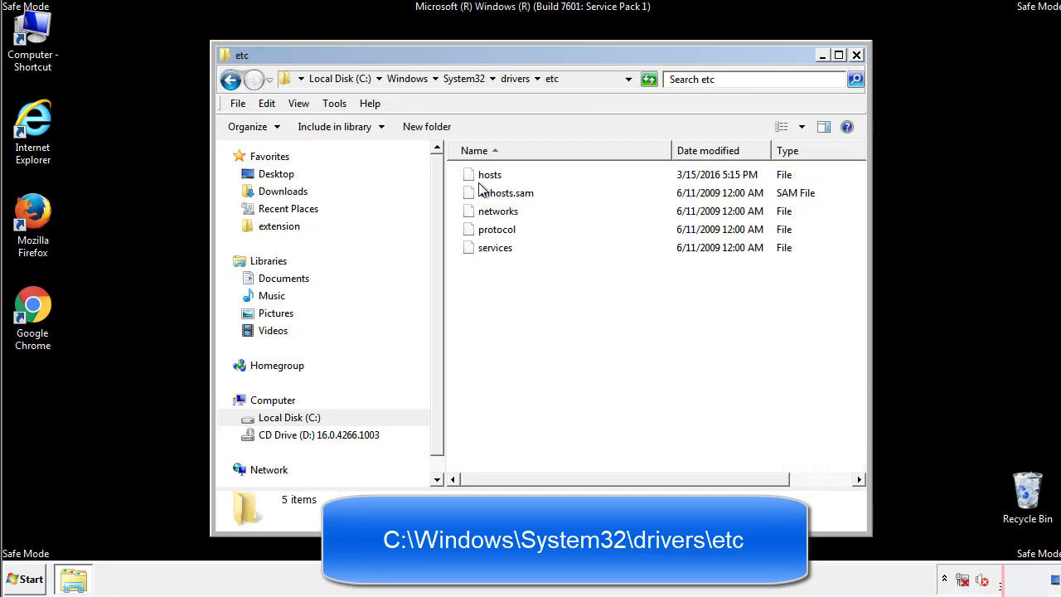
Open the hosts file in Notepad.
{"action": "double_click", "coordinate": [483, 176]}
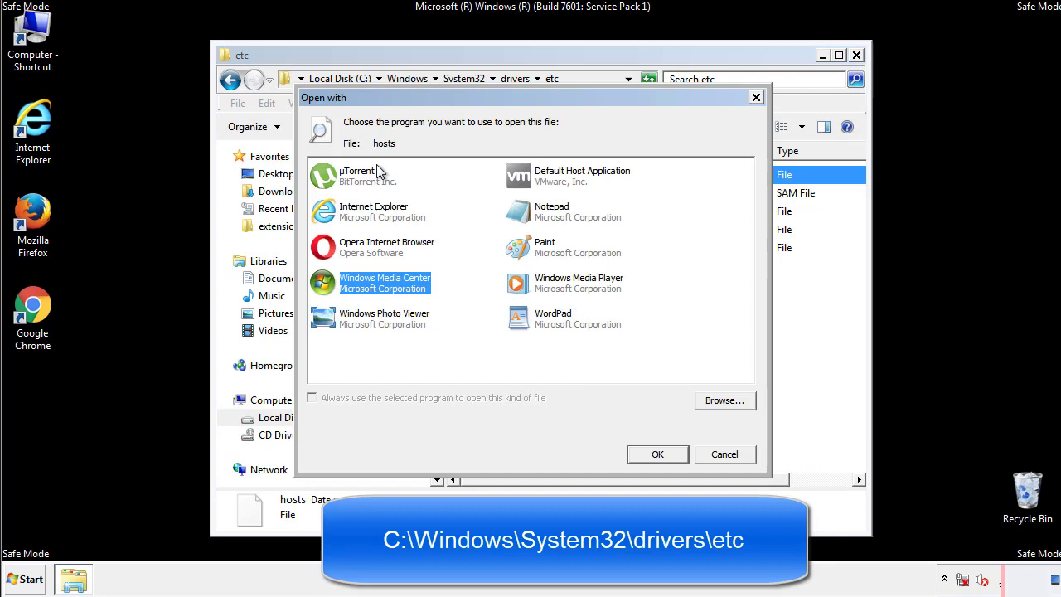
{"action": "left_click", "coordinate": [537, 218]}
{"action": "left_click", "coordinate": [657, 454]}
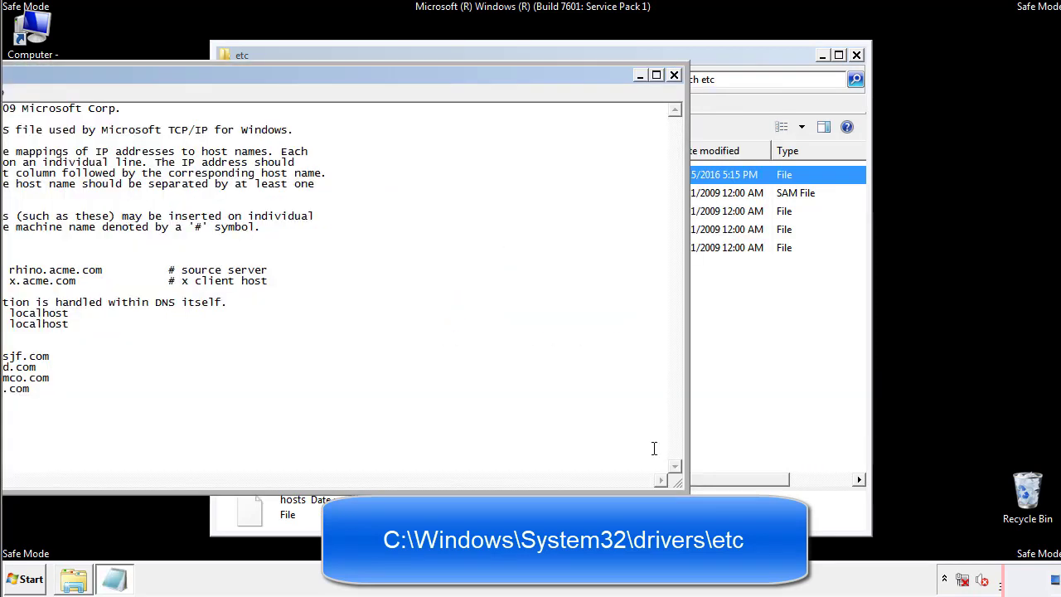
{"action": "left_click_drag", "start_coordinate": [434, 75], "coordinate": [675, 91]}
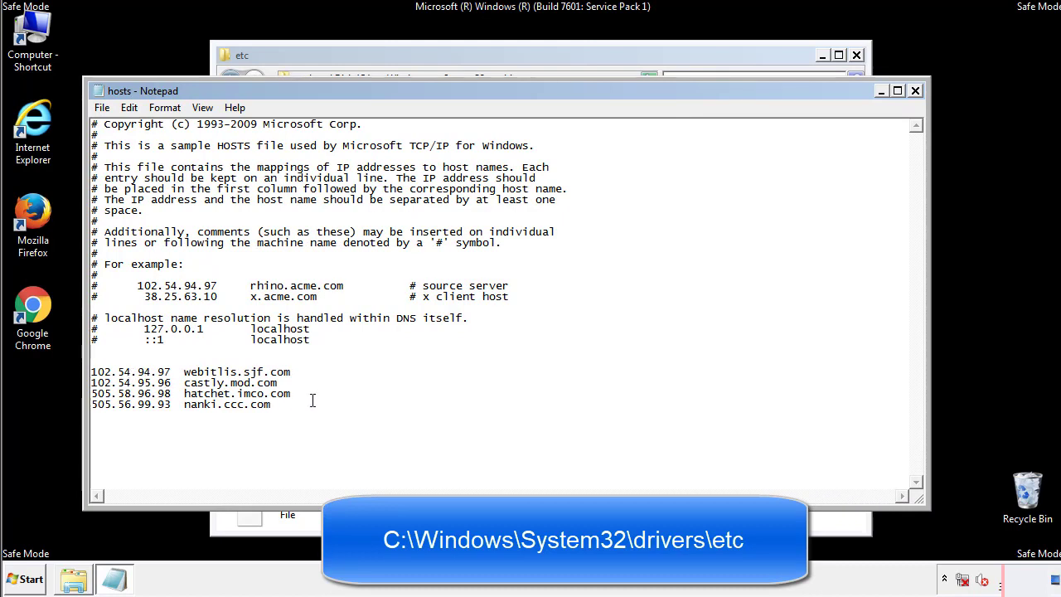
Delete the four bottom IP/host lines, save hosts, and close the etc window.
{"action": "left_click_drag", "start_coordinate": [296, 406], "coordinate": [91, 369]}
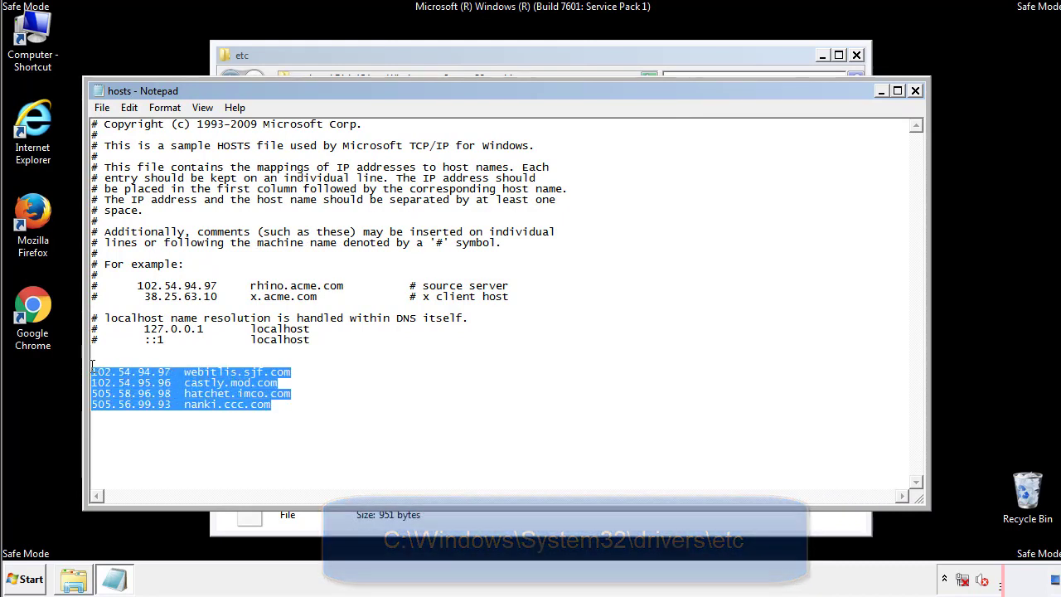
{"action": "key", "text": "Delete"}
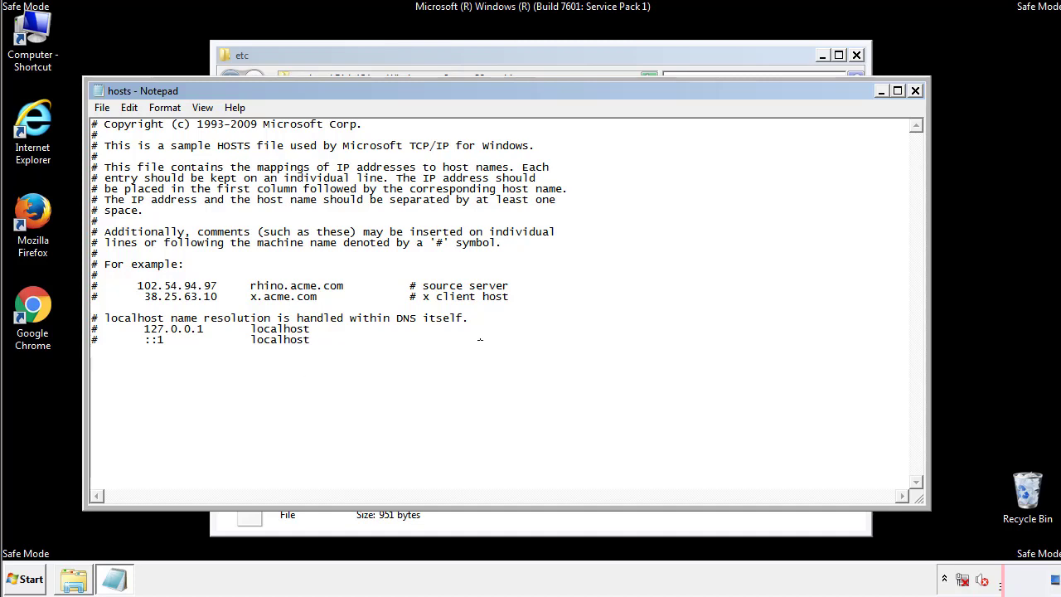
{"action": "left_click", "coordinate": [916, 93]}
{"action": "left_click", "coordinate": [467, 300]}
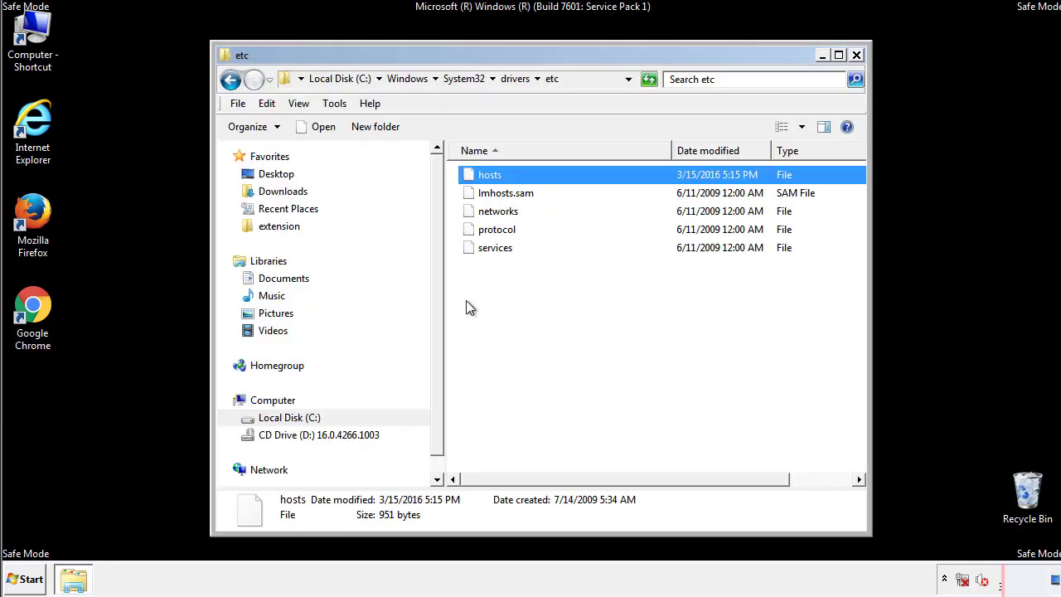
{"action": "left_click", "coordinate": [466, 300]}
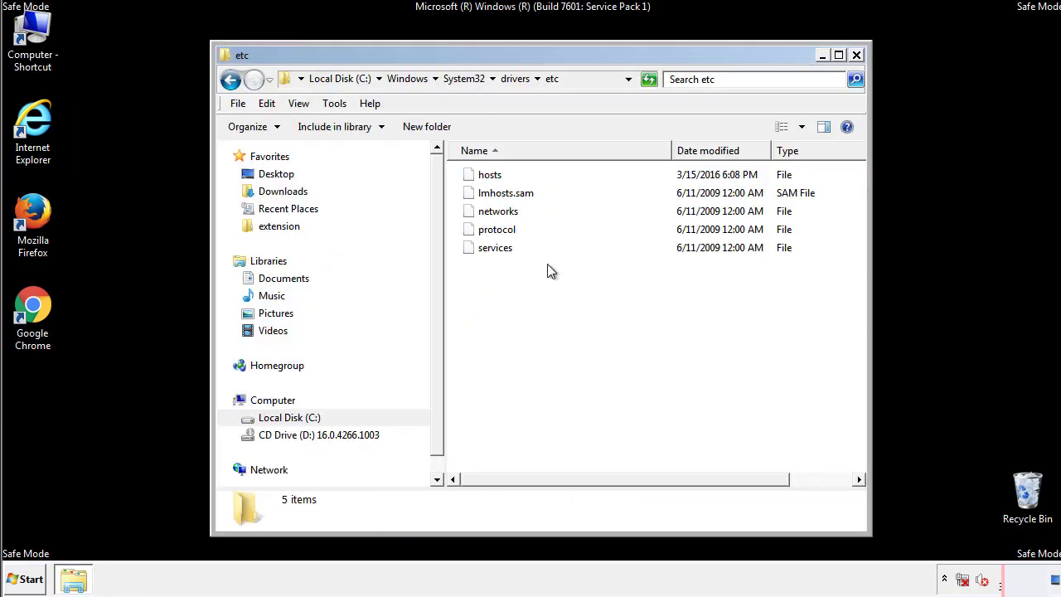
{"action": "left_click", "coordinate": [856, 56]}
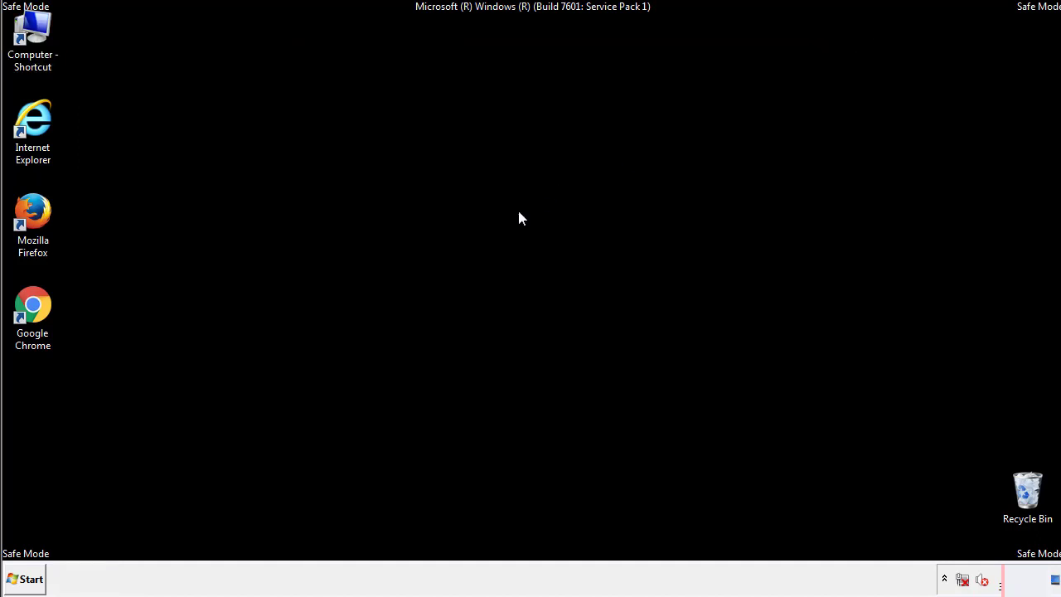
Open the Startup folder from Start > All Programs.
{"action": "left_click", "coordinate": [30, 580]}
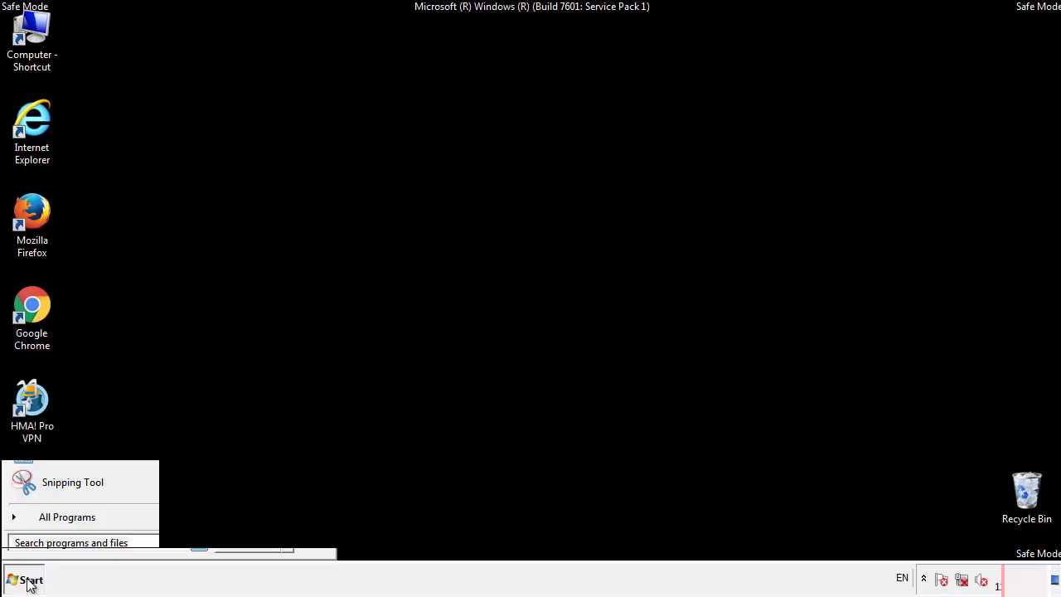
{"action": "left_click", "coordinate": [47, 523]}
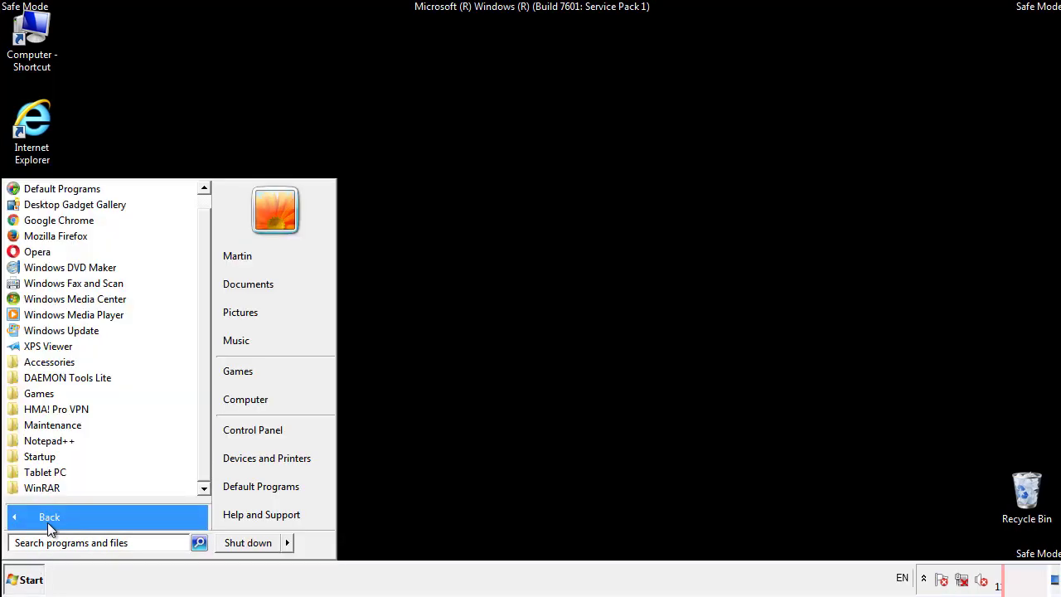
{"action": "right_click", "coordinate": [45, 456]}
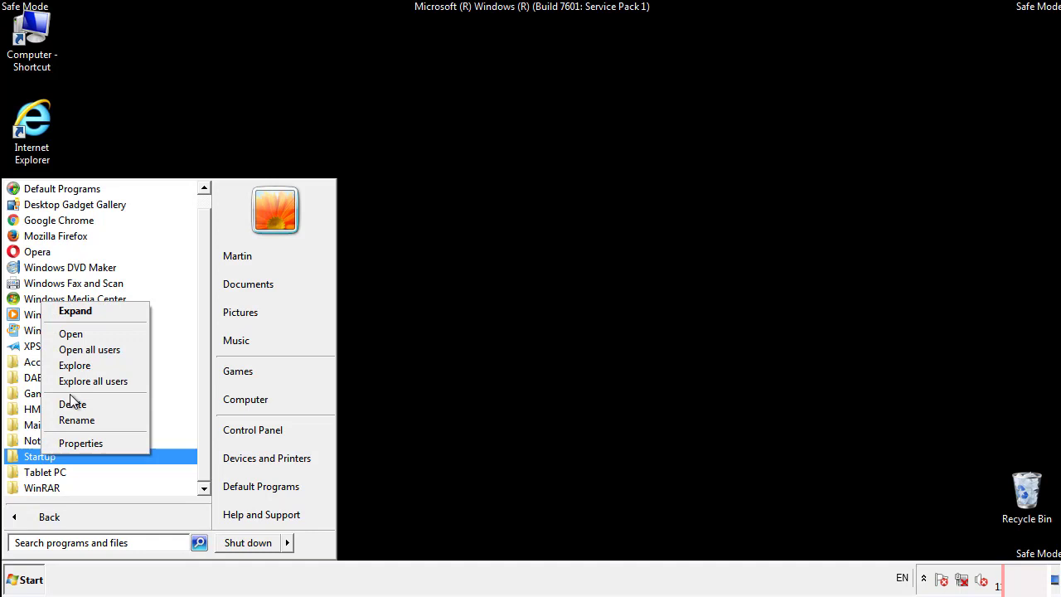
{"action": "left_click", "coordinate": [81, 334]}
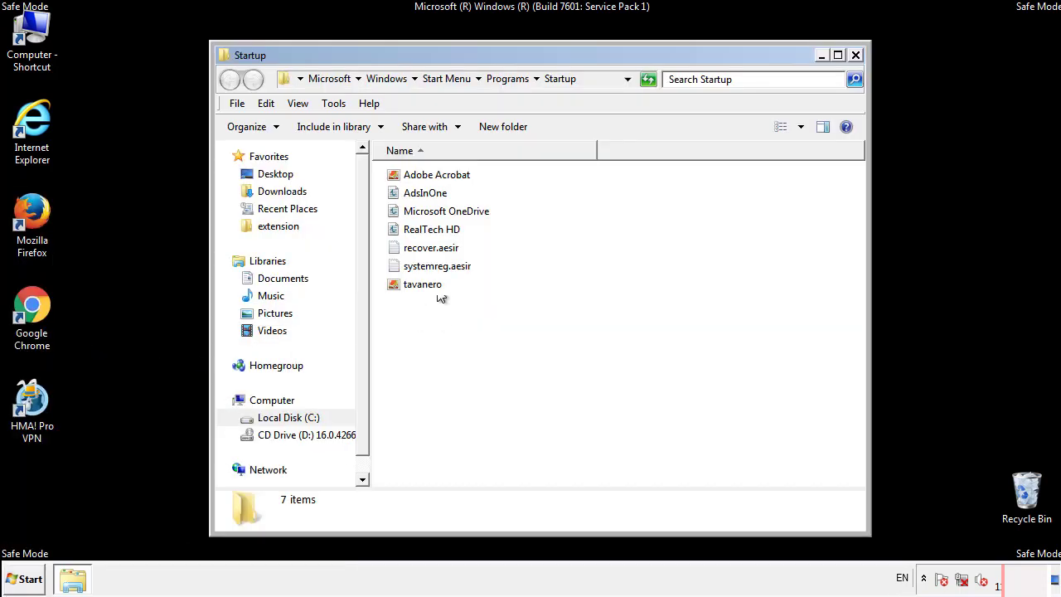
Delete AdsInOne, recover.aesir, systemreg.aesir and tavanero, then close the folder.
{"action": "left_click", "coordinate": [432, 196]}
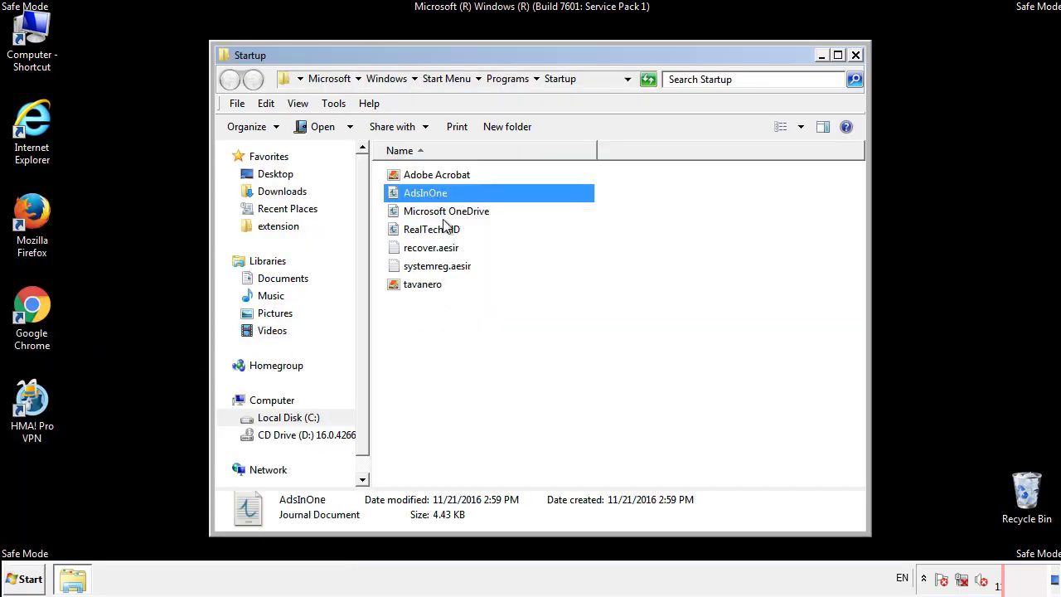
{"action": "left_click", "coordinate": [438, 248], "text": "ctrl"}
{"action": "left_click", "coordinate": [439, 266], "text": "ctrl"}
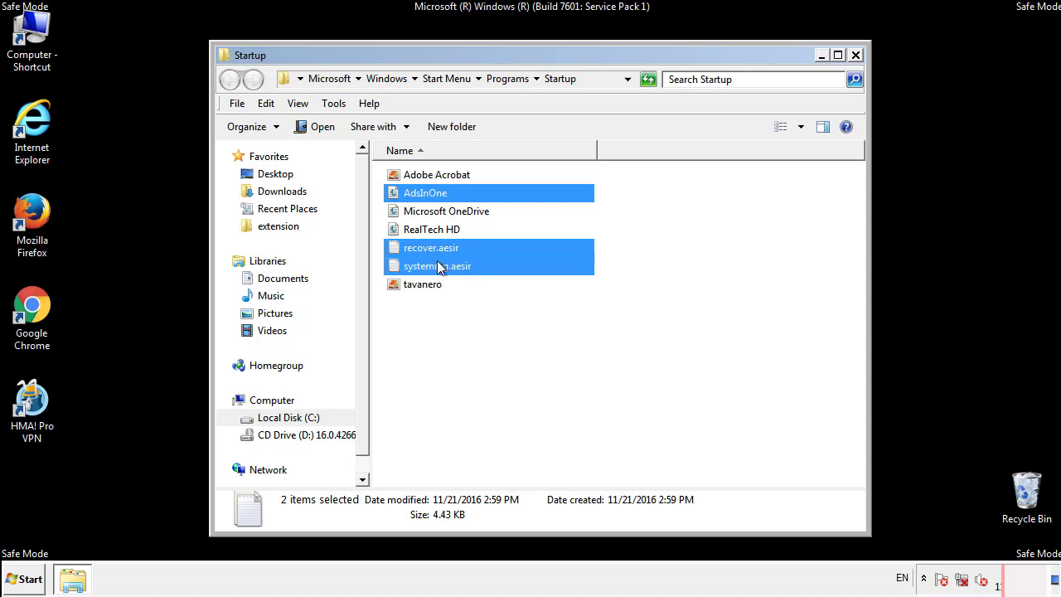
{"action": "left_click", "coordinate": [423, 283], "text": "ctrl"}
{"action": "right_click", "coordinate": [420, 285]}
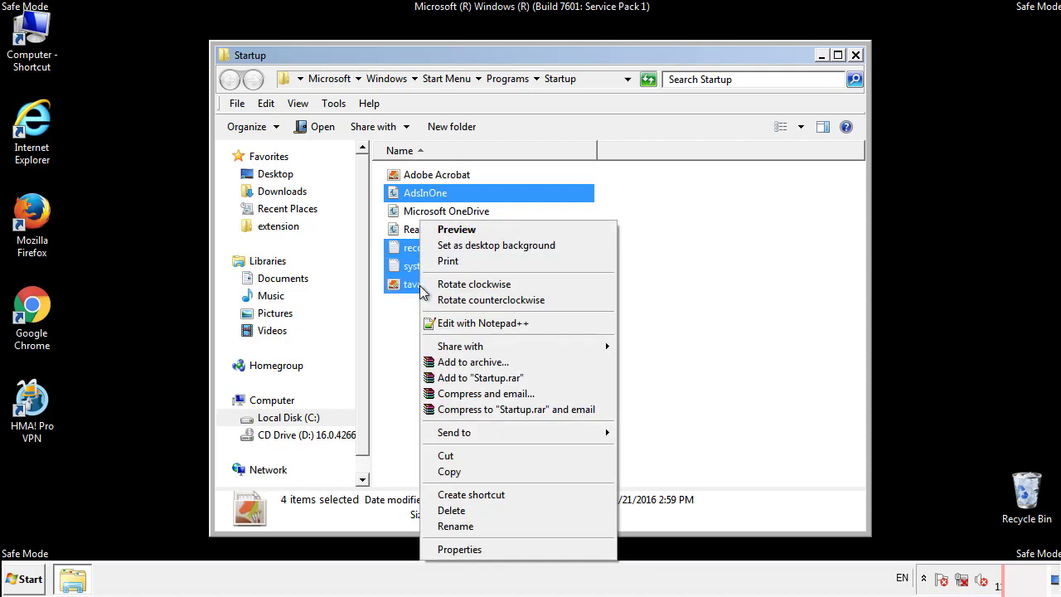
{"action": "left_click", "coordinate": [444, 510]}
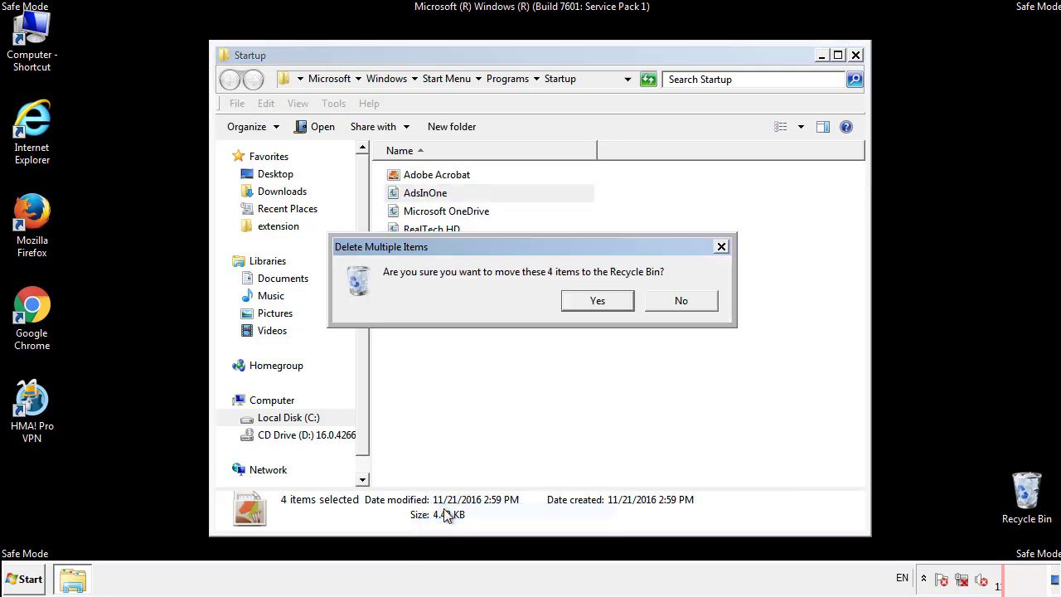
{"action": "left_click", "coordinate": [593, 300]}
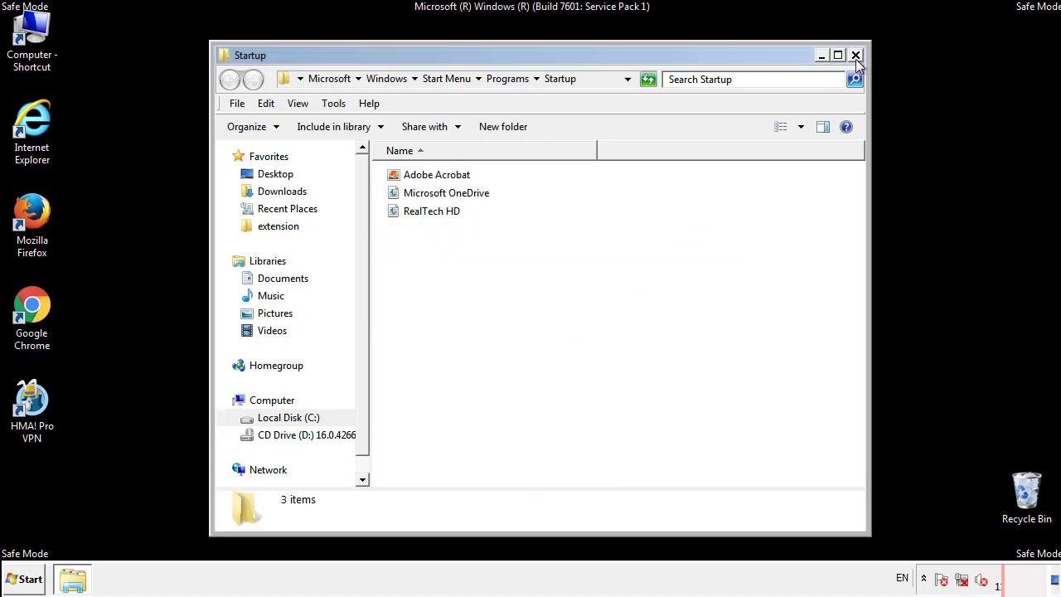
{"action": "left_click", "coordinate": [855, 56]}
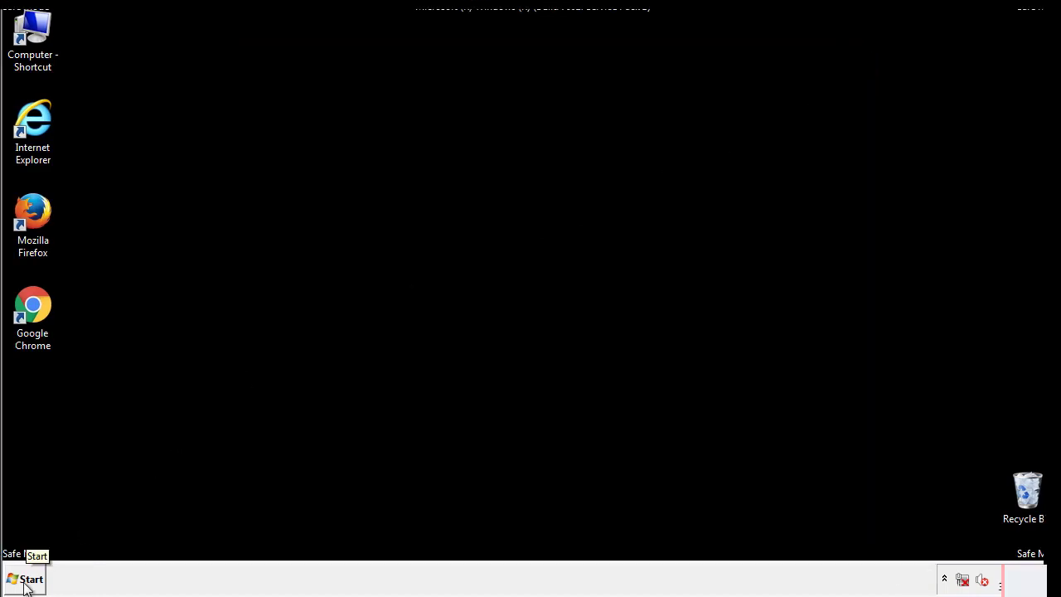
Launch Registry Editor by searching 'regedit' from the Start menu.
{"action": "left_click", "coordinate": [25, 587]}
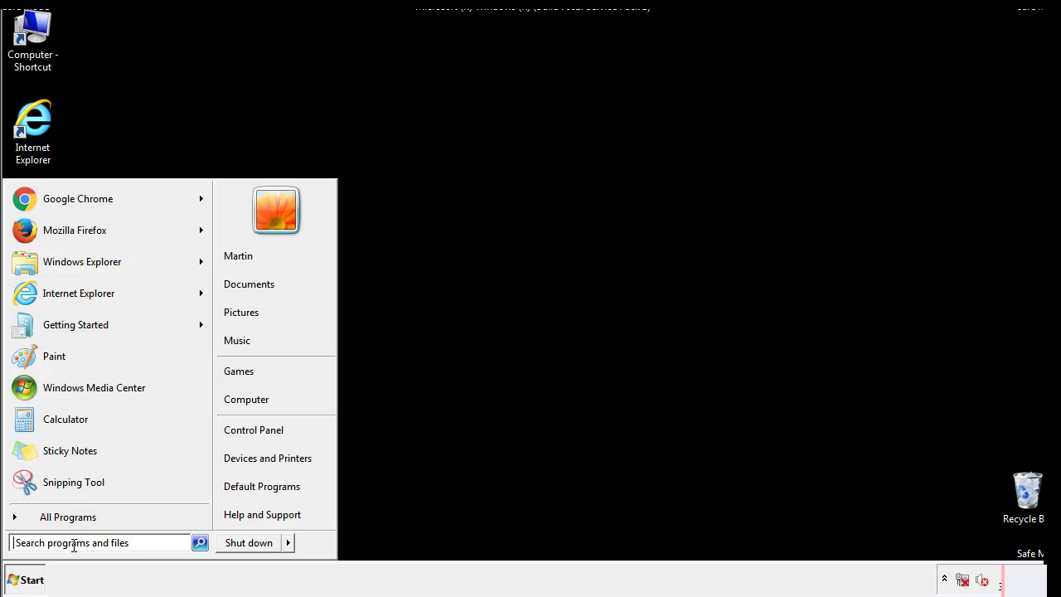
{"action": "type", "text": "reged"}
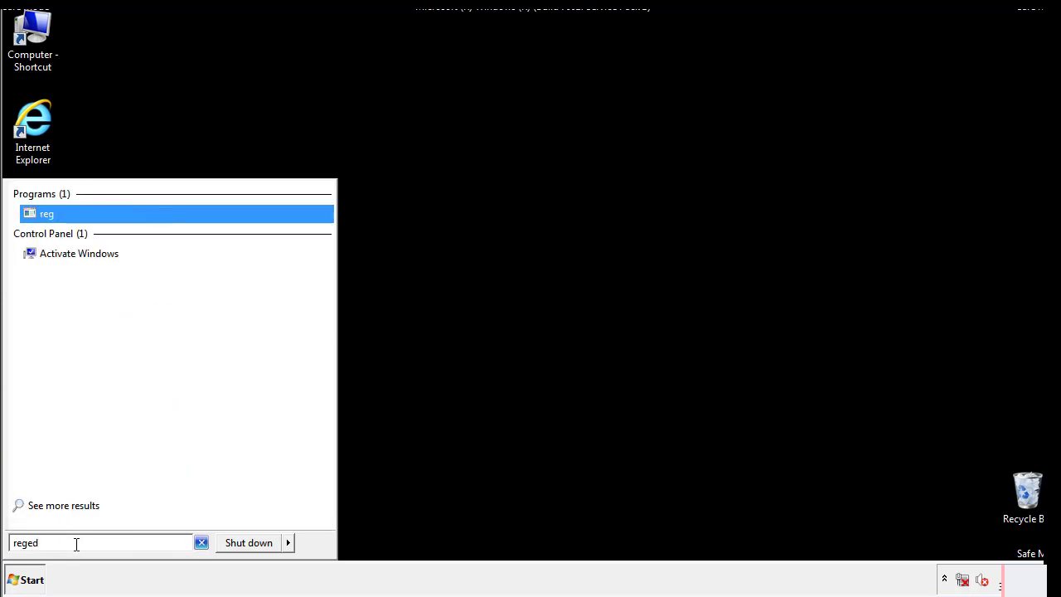
{"action": "type", "text": "it"}
{"action": "key", "text": "Return"}
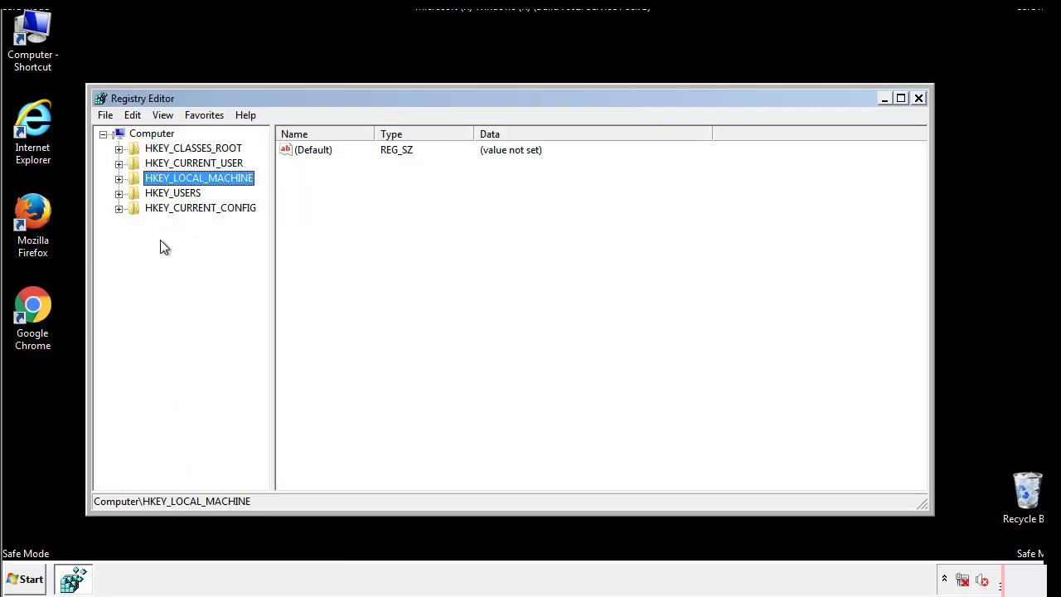
Navigate to HKLM\SOFTWARE\Microsoft\Windows\CurrentVersion\Run to show its startup values.
{"action": "left_click", "coordinate": [119, 179]}
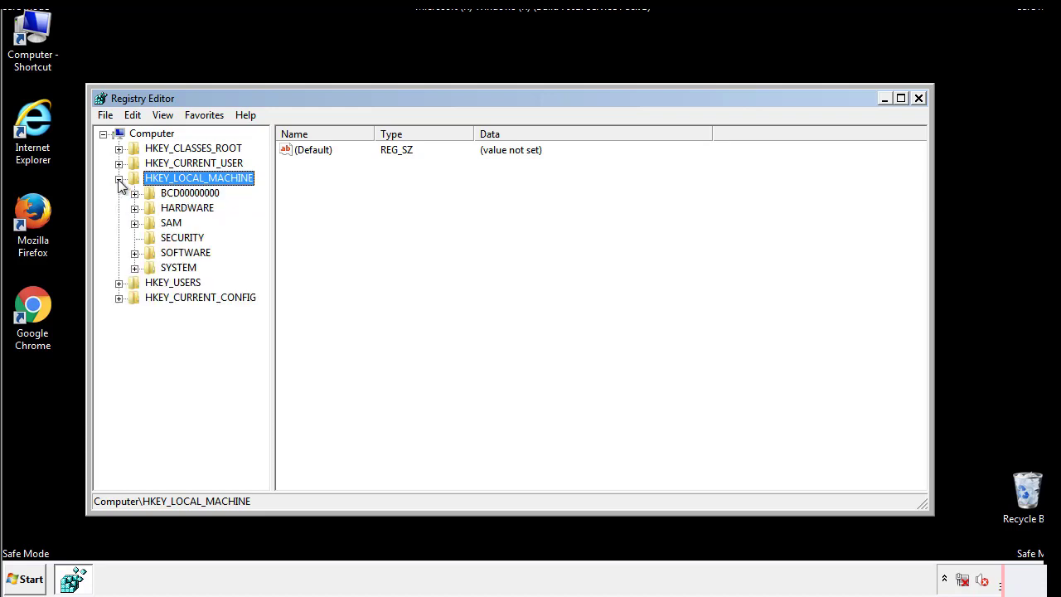
{"action": "left_click", "coordinate": [135, 253]}
{"action": "scroll", "coordinate": [262, 244], "scroll_direction": "down", "scroll_amount": 1}
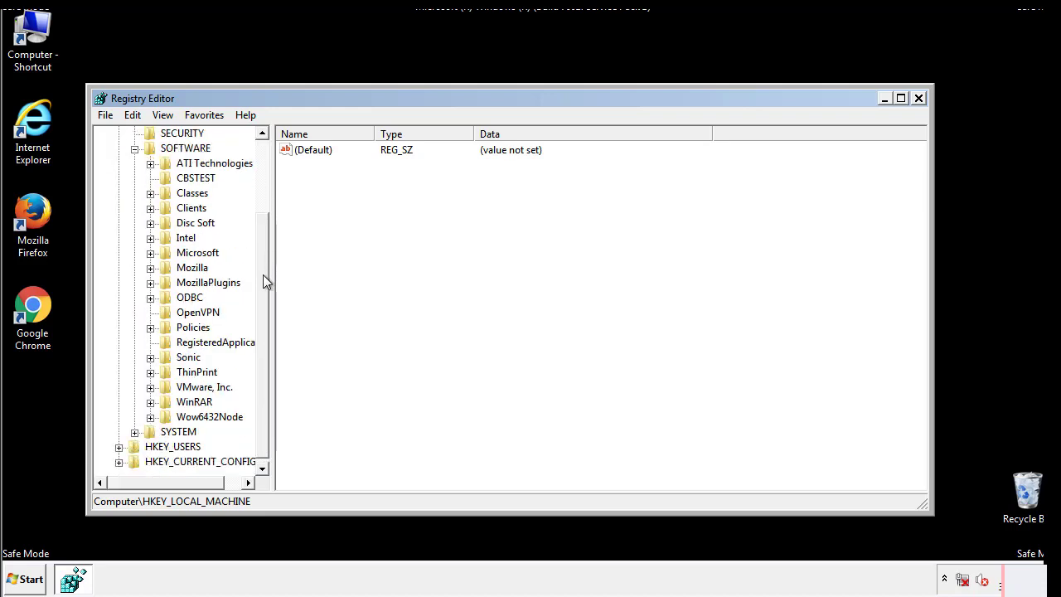
{"action": "left_click", "coordinate": [150, 254]}
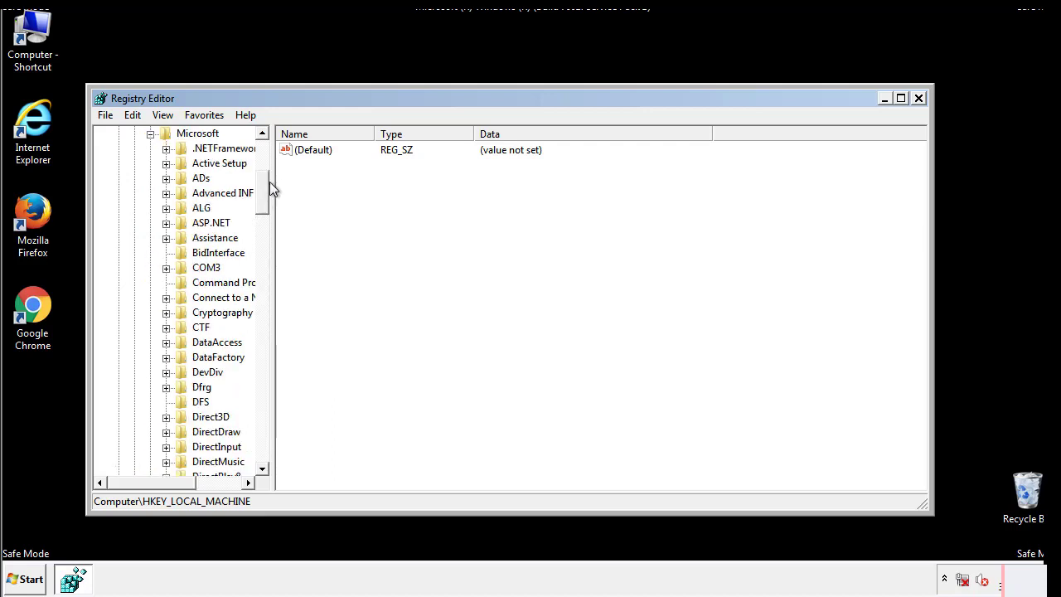
{"action": "mouse_move", "coordinate": [261, 203]}
{"action": "left_mouse_down"}
{"action": "mouse_move", "coordinate": [263, 437]}
{"action": "mouse_move", "coordinate": [263, 428]}
{"action": "left_mouse_up"}
{"action": "left_click", "coordinate": [167, 252]}
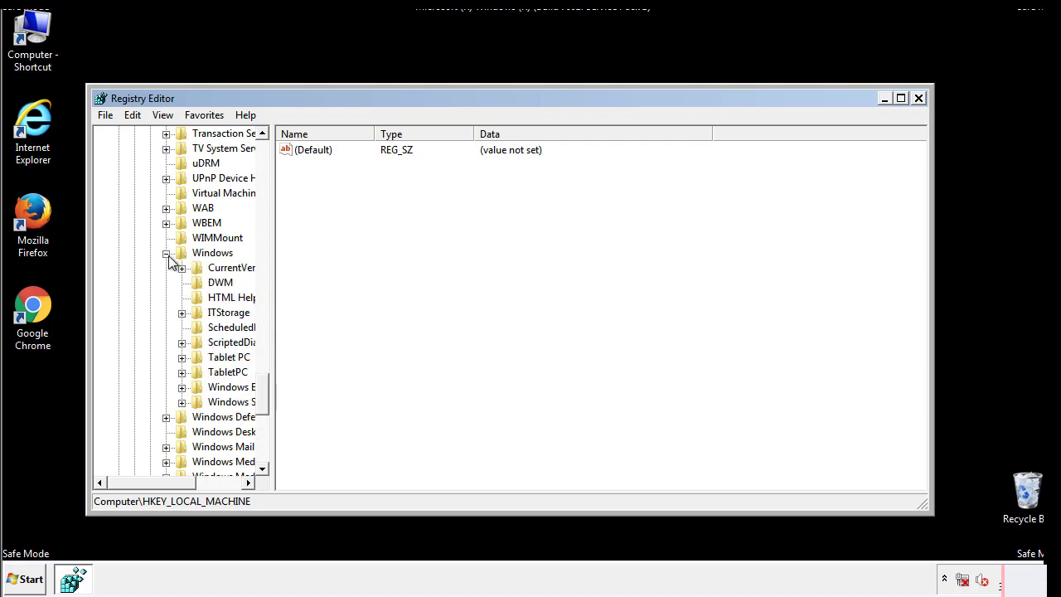
{"action": "left_click_drag", "start_coordinate": [148, 484], "coordinate": [169, 486]}
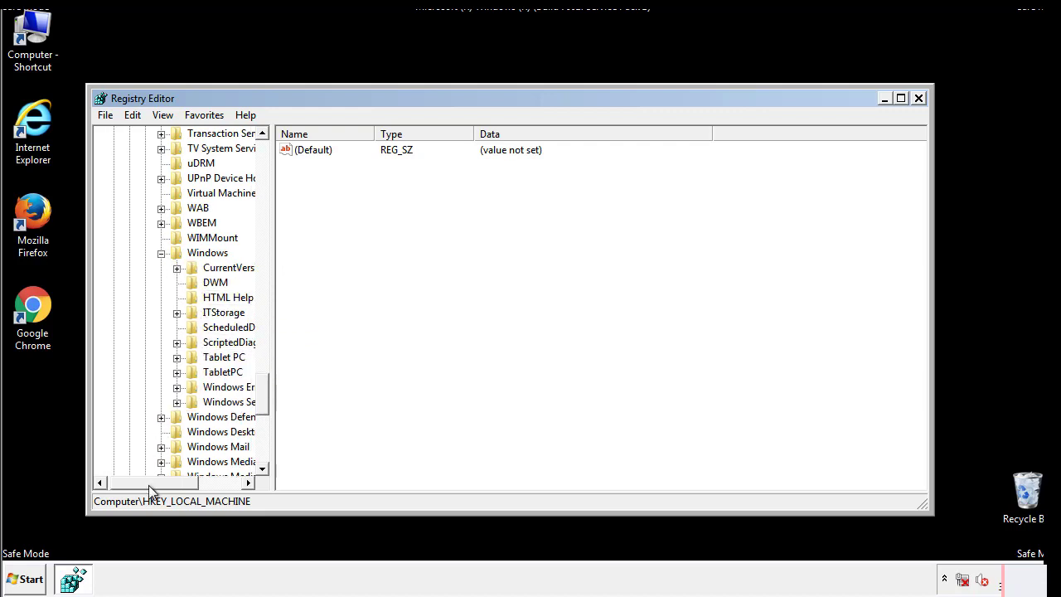
{"action": "left_click", "coordinate": [136, 268]}
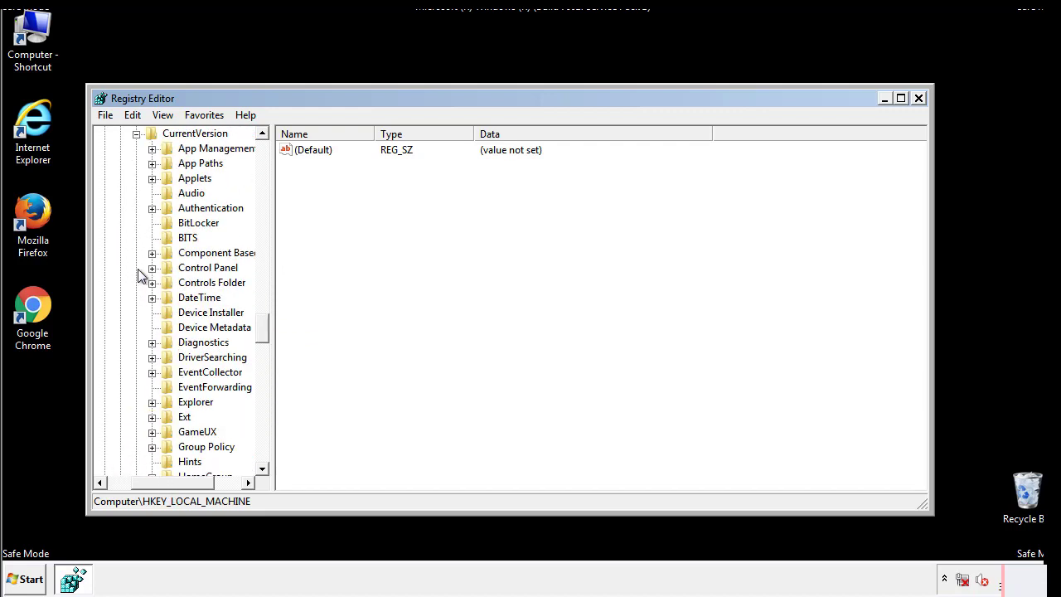
{"action": "left_click_drag", "start_coordinate": [270, 328], "coordinate": [262, 383]}
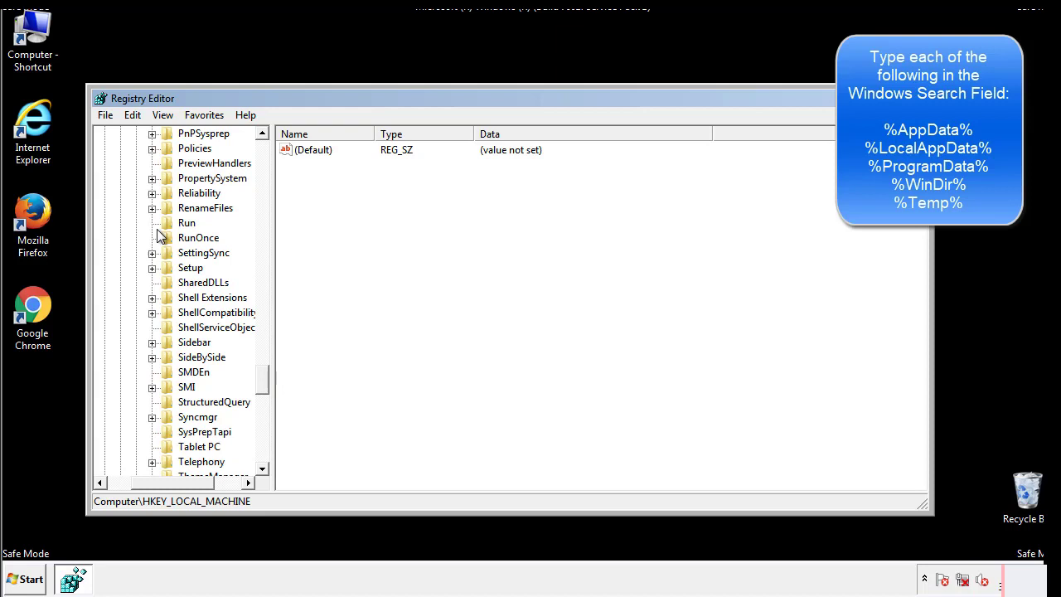
{"action": "left_click", "coordinate": [176, 226]}
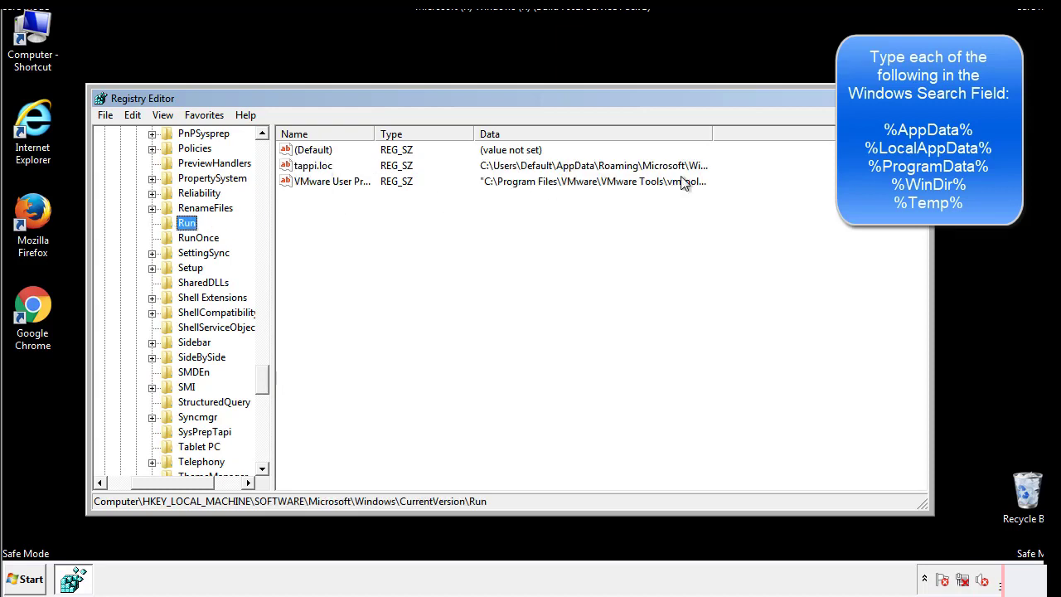
Delete the tappi.loc value and confirm.
{"action": "left_click", "coordinate": [315, 174]}
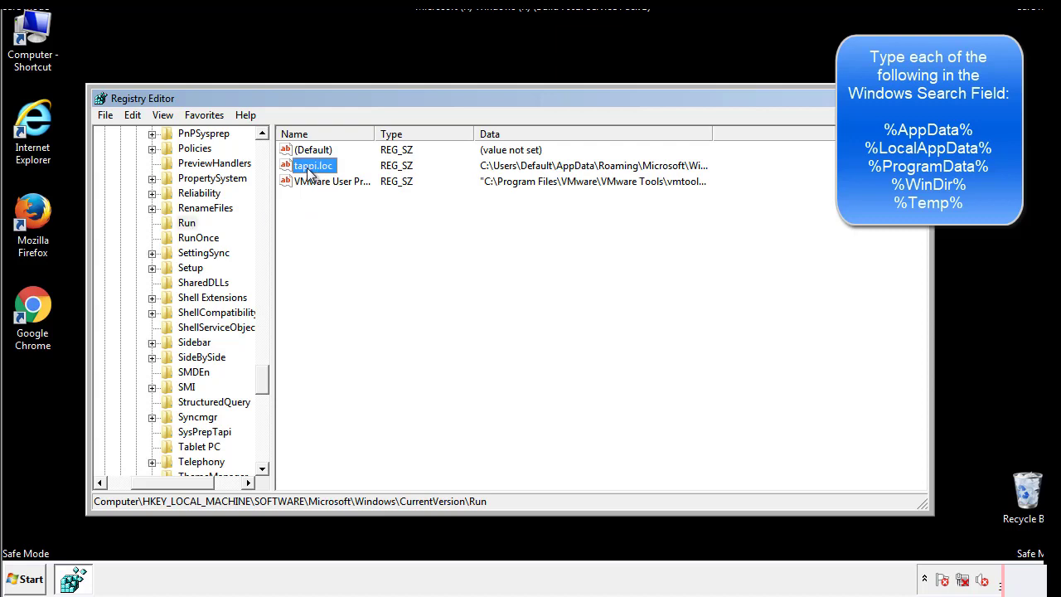
{"action": "right_click", "coordinate": [307, 169]}
{"action": "left_click", "coordinate": [330, 216]}
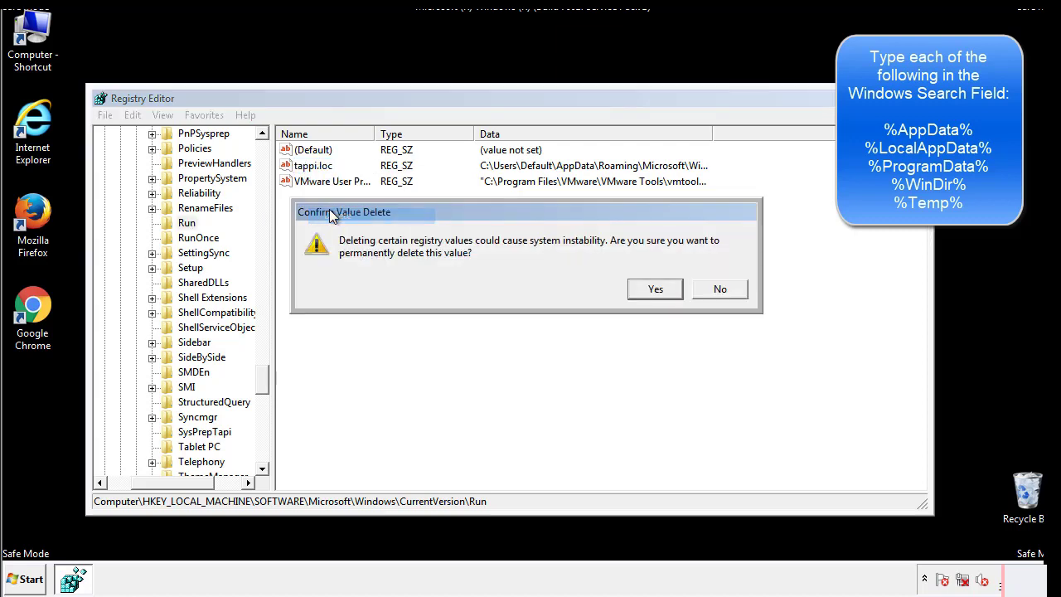
{"action": "left_click", "coordinate": [645, 290]}
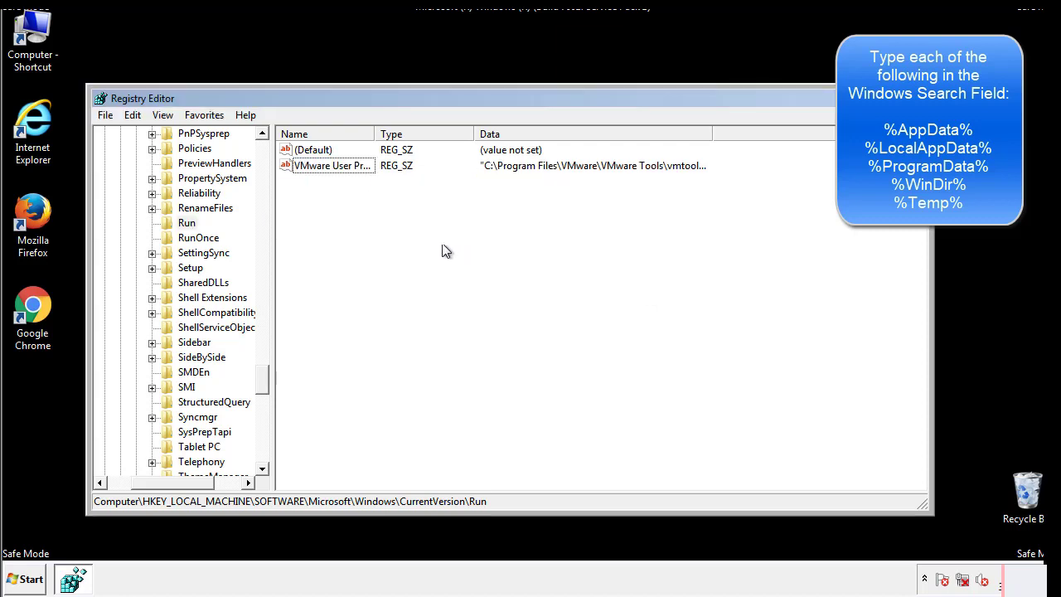
Collapse HKLM and expand HKCU\Software\Microsoft\Windows\CurrentVersion.
{"action": "left_click_drag", "start_coordinate": [263, 380], "coordinate": [263, 454]}
{"action": "left_click_drag", "start_coordinate": [197, 481], "coordinate": [129, 489]}
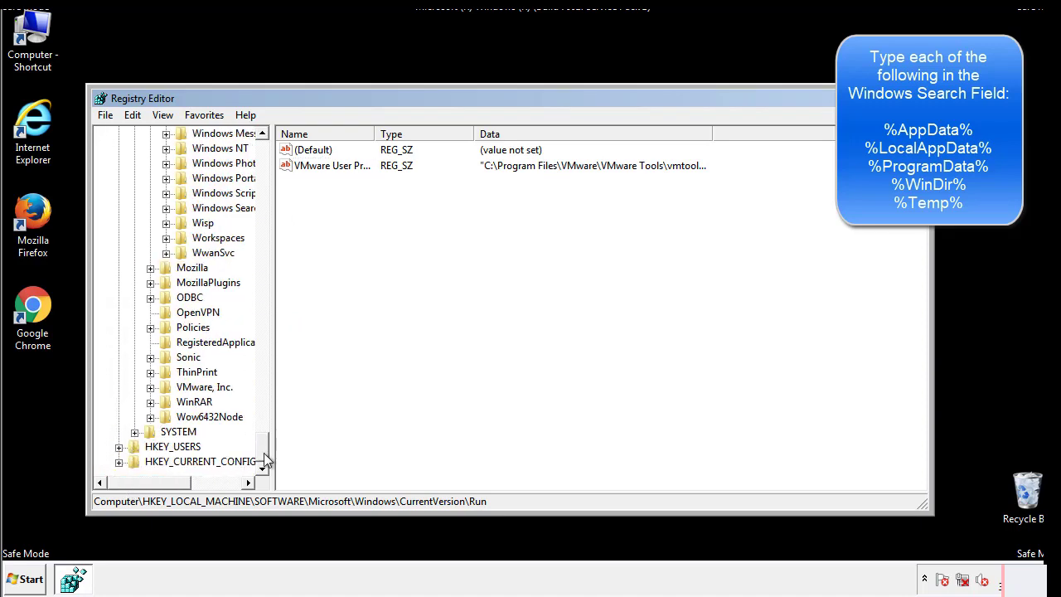
{"action": "left_click_drag", "start_coordinate": [266, 452], "coordinate": [270, 158]}
{"action": "left_click", "coordinate": [119, 178]}
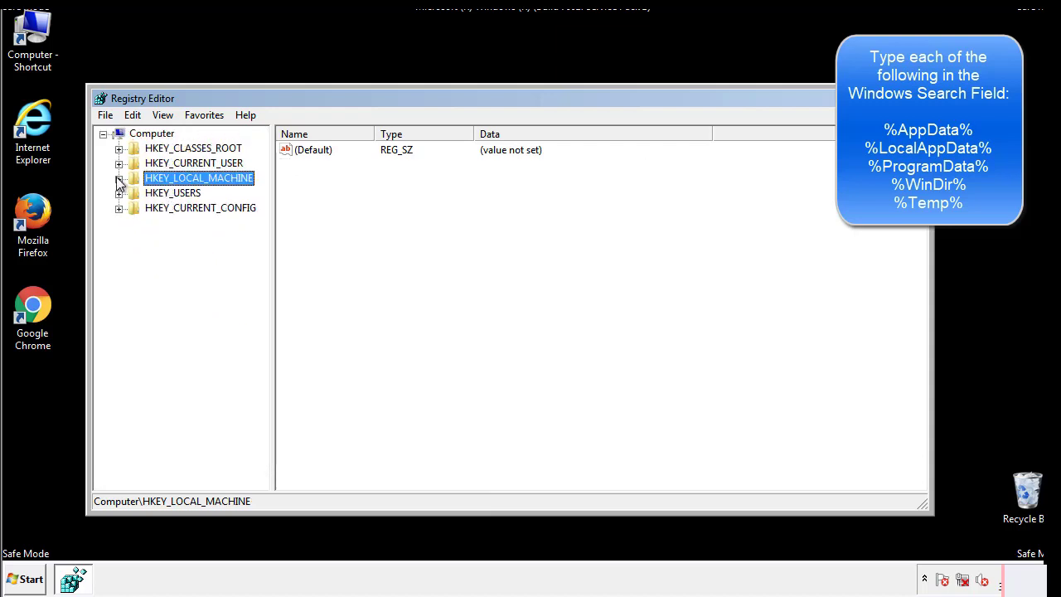
{"action": "left_click", "coordinate": [119, 163]}
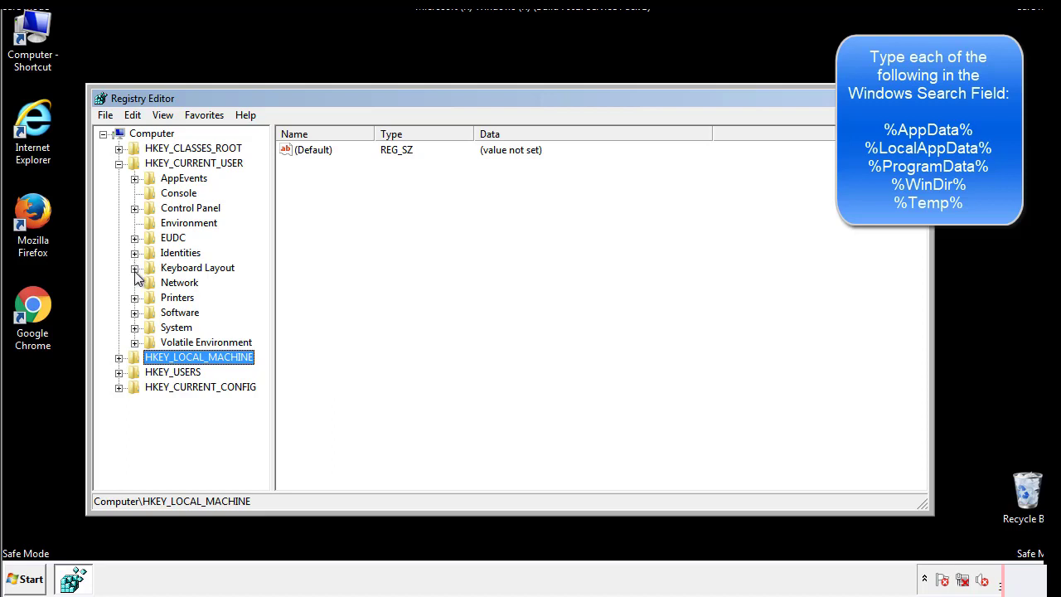
{"action": "left_click", "coordinate": [134, 312]}
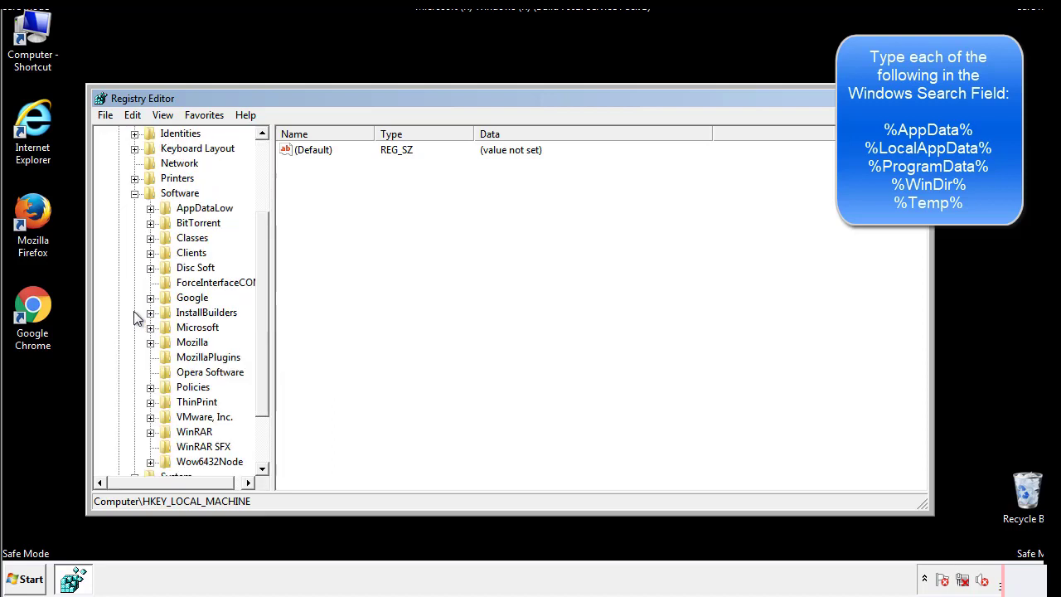
{"action": "left_click_drag", "start_coordinate": [261, 301], "coordinate": [260, 315]}
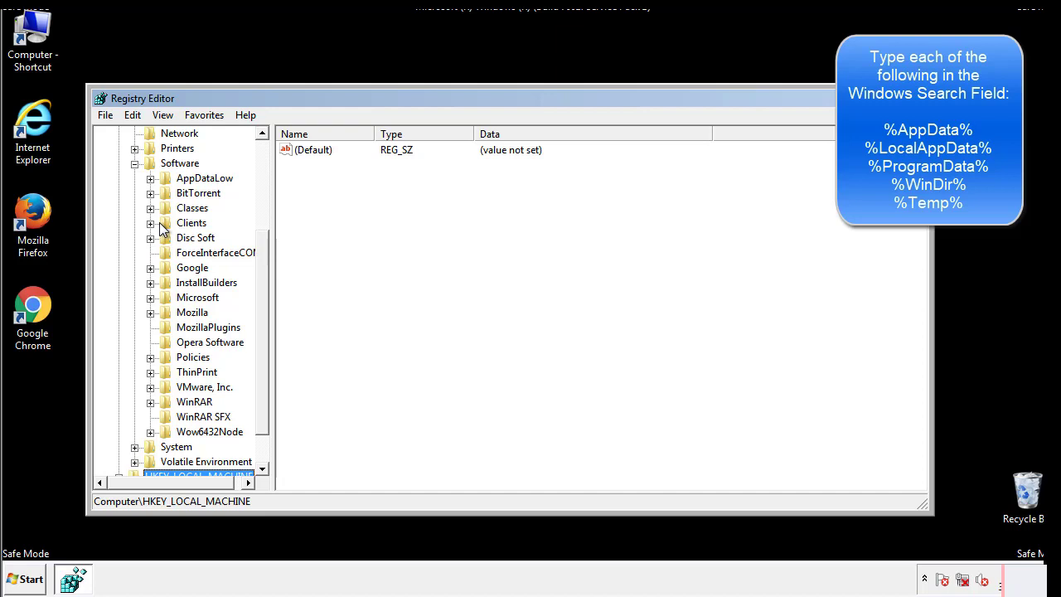
{"action": "left_click", "coordinate": [150, 298]}
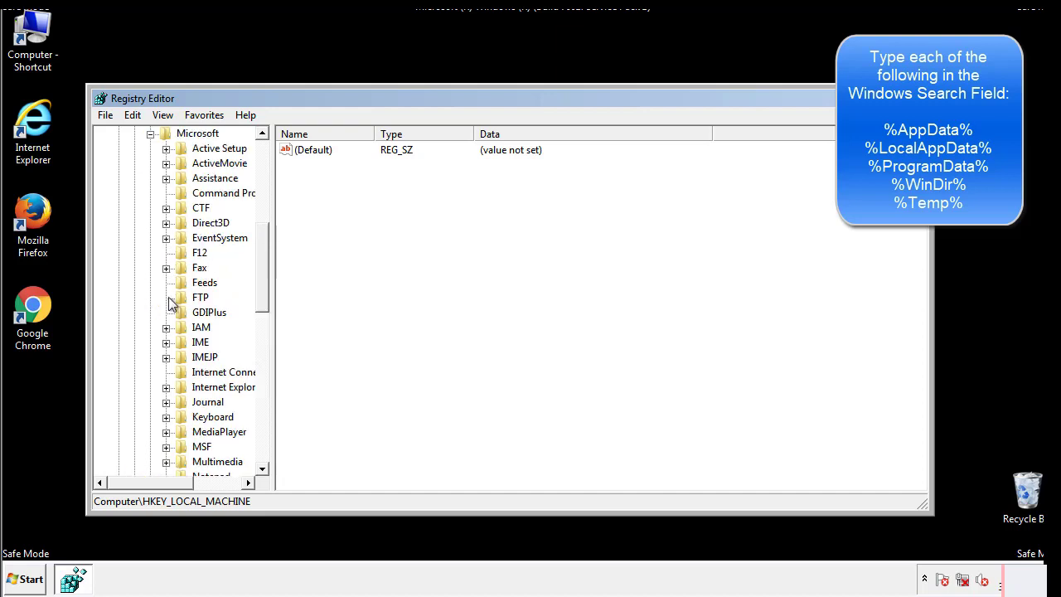
{"action": "left_click_drag", "start_coordinate": [260, 245], "coordinate": [264, 351]}
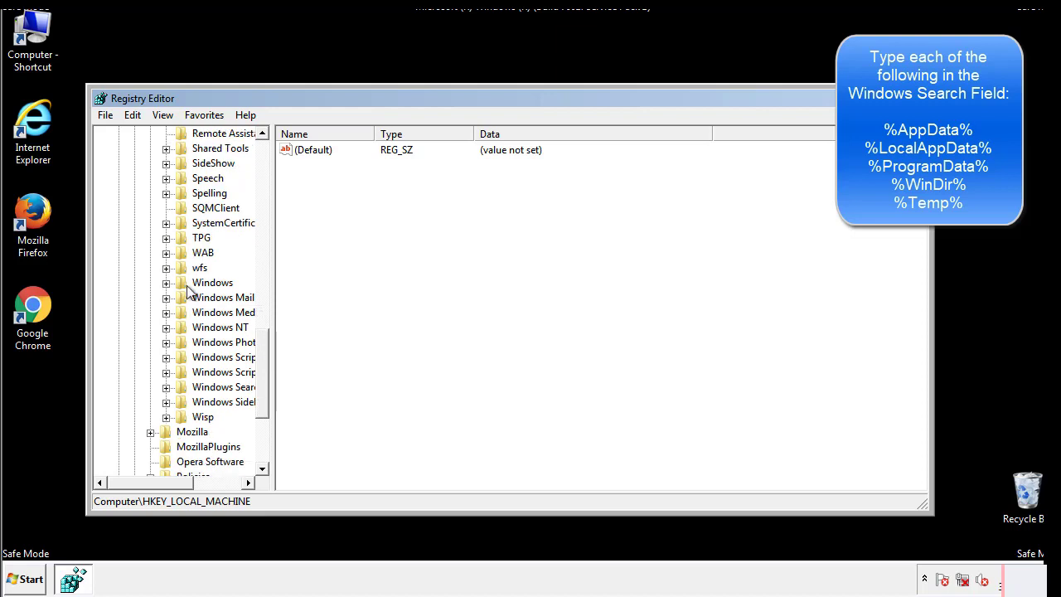
{"action": "left_click", "coordinate": [167, 282]}
{"action": "left_click", "coordinate": [182, 297]}
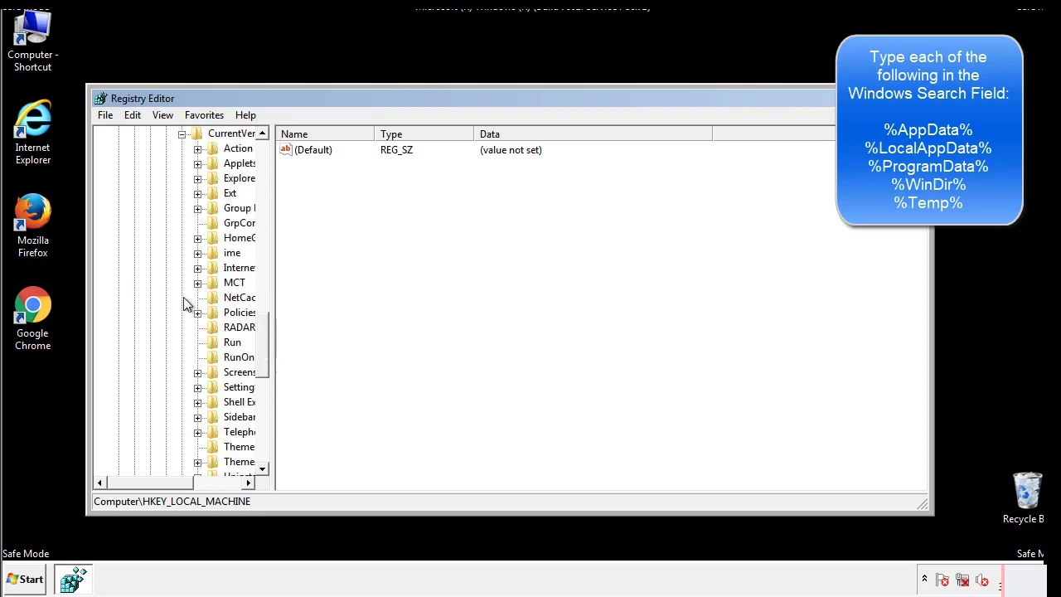
View the HKCU Run values (only DAEMON Tools), then collapse the Windows key.
{"action": "left_click_drag", "start_coordinate": [162, 487], "coordinate": [186, 483]}
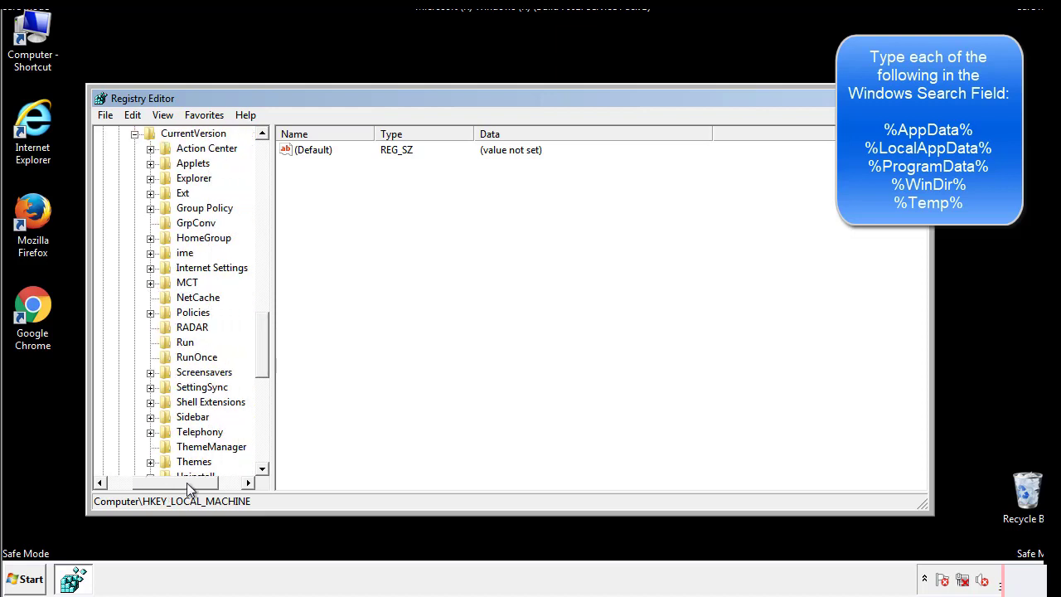
{"action": "left_click", "coordinate": [183, 342]}
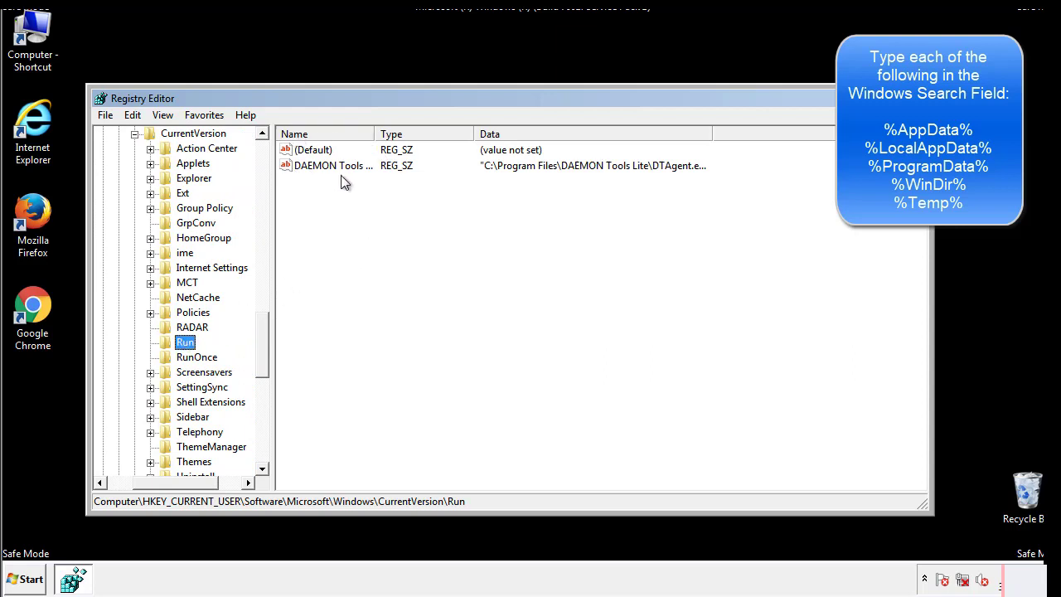
{"action": "left_click", "coordinate": [451, 193]}
{"action": "left_click_drag", "start_coordinate": [176, 480], "coordinate": [155, 481]}
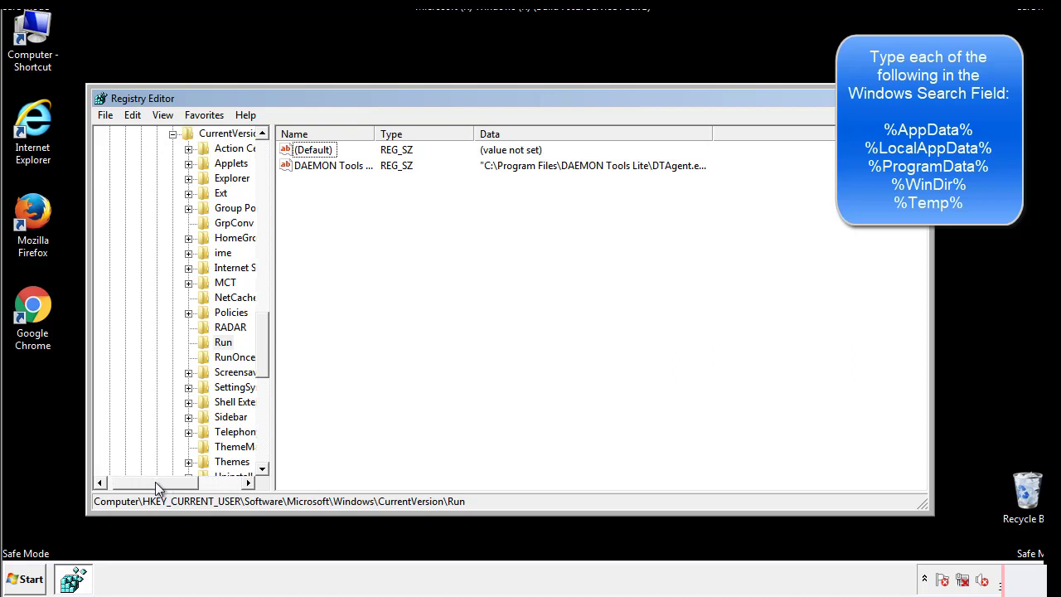
{"action": "left_click_drag", "start_coordinate": [268, 360], "coordinate": [261, 346]}
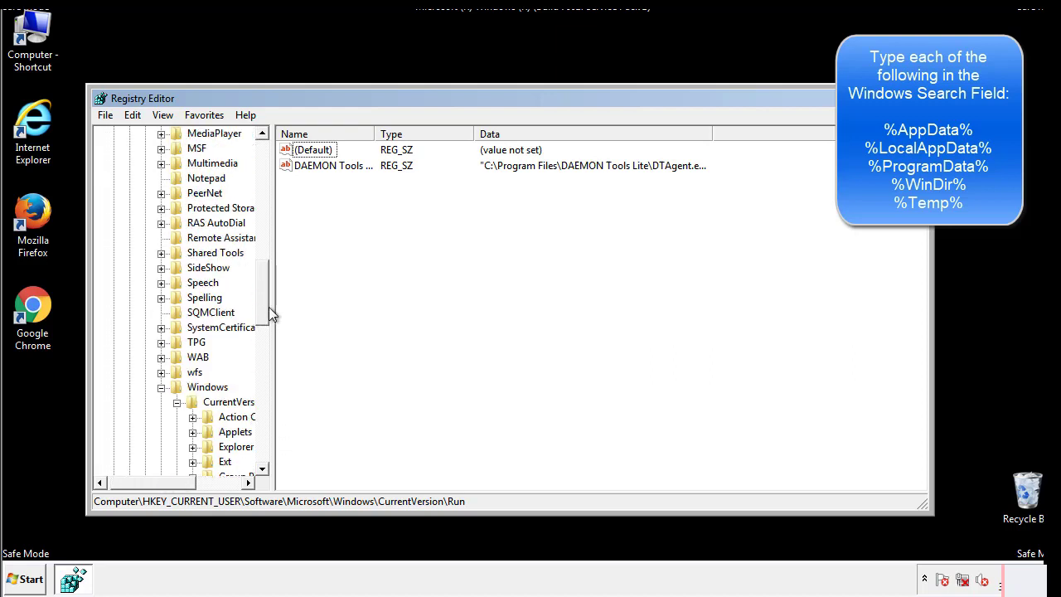
{"action": "left_click", "coordinate": [162, 388]}
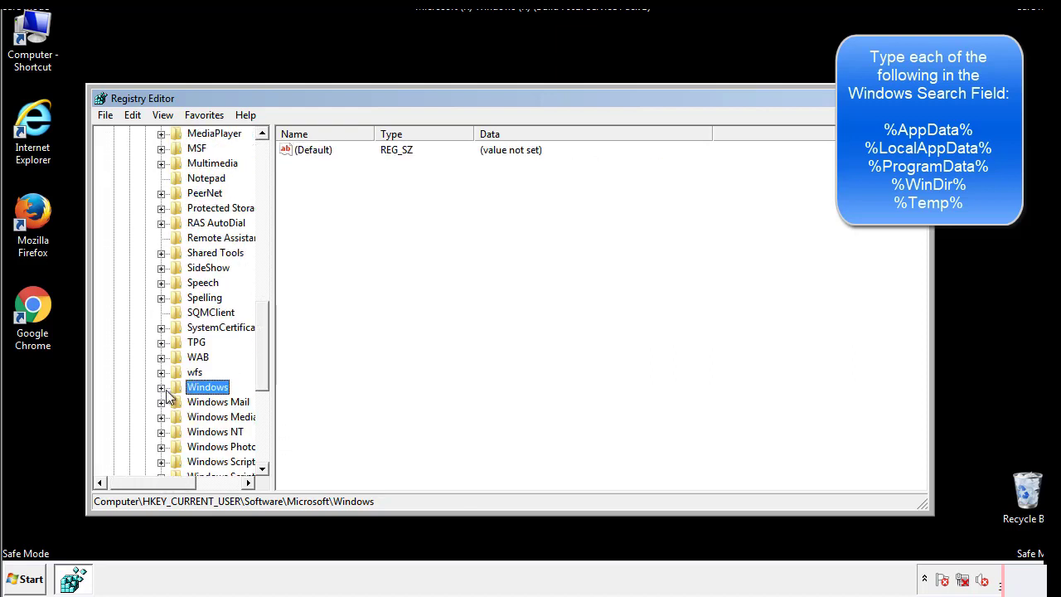
Search the registry for %temp% with Edit > Find.
{"action": "left_click_drag", "start_coordinate": [266, 369], "coordinate": [267, 205]}
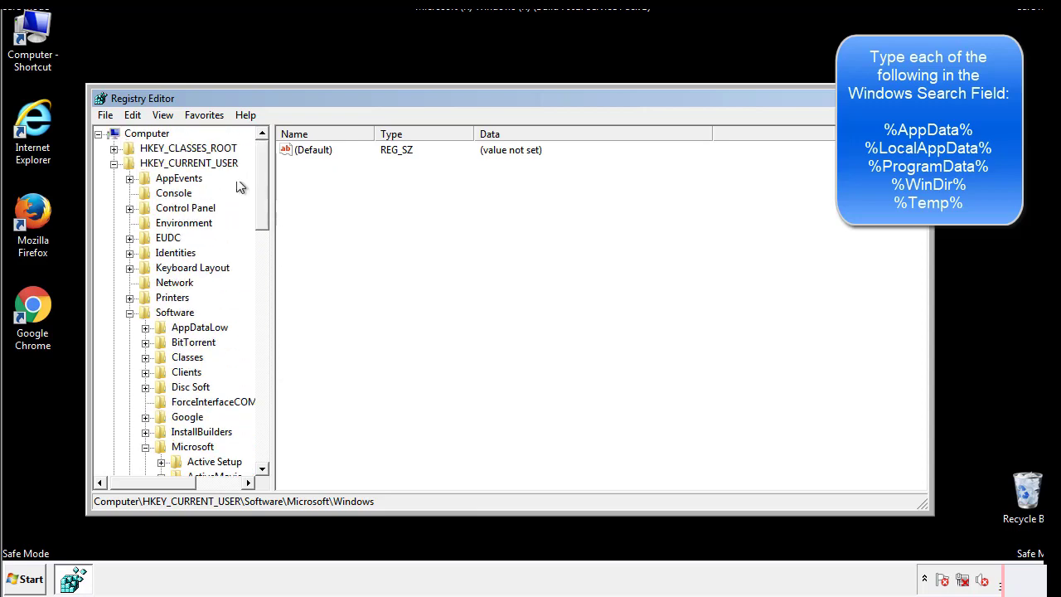
{"action": "left_click", "coordinate": [134, 115]}
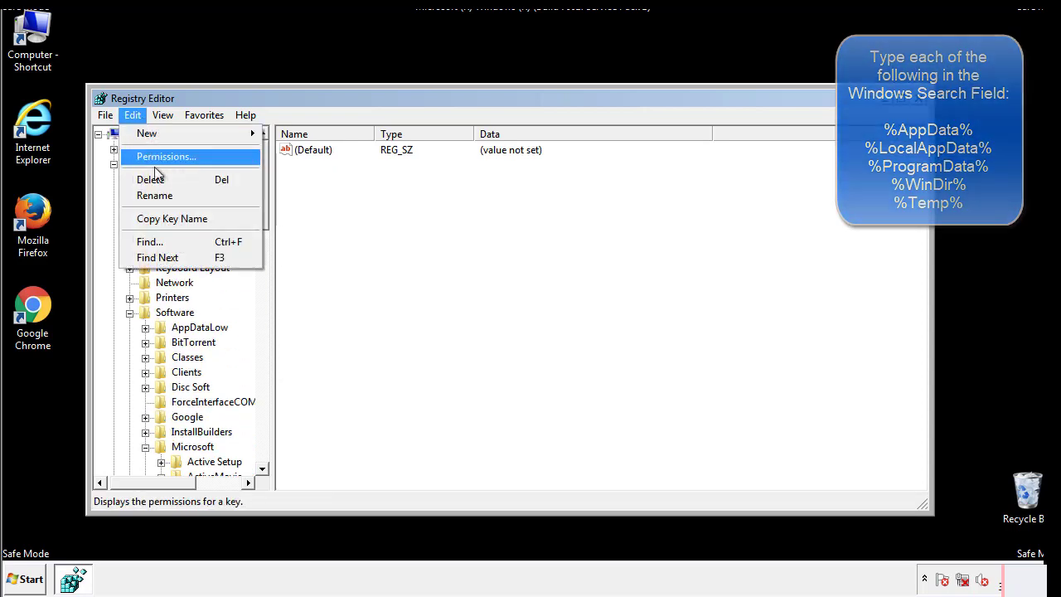
{"action": "left_click", "coordinate": [149, 242]}
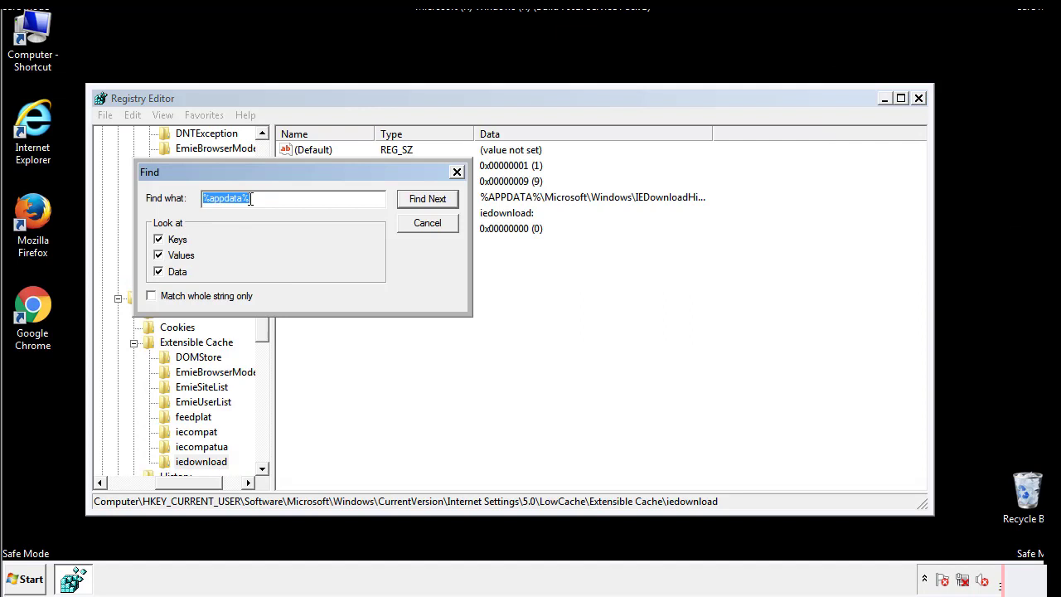
{"action": "type", "text": "%t"}
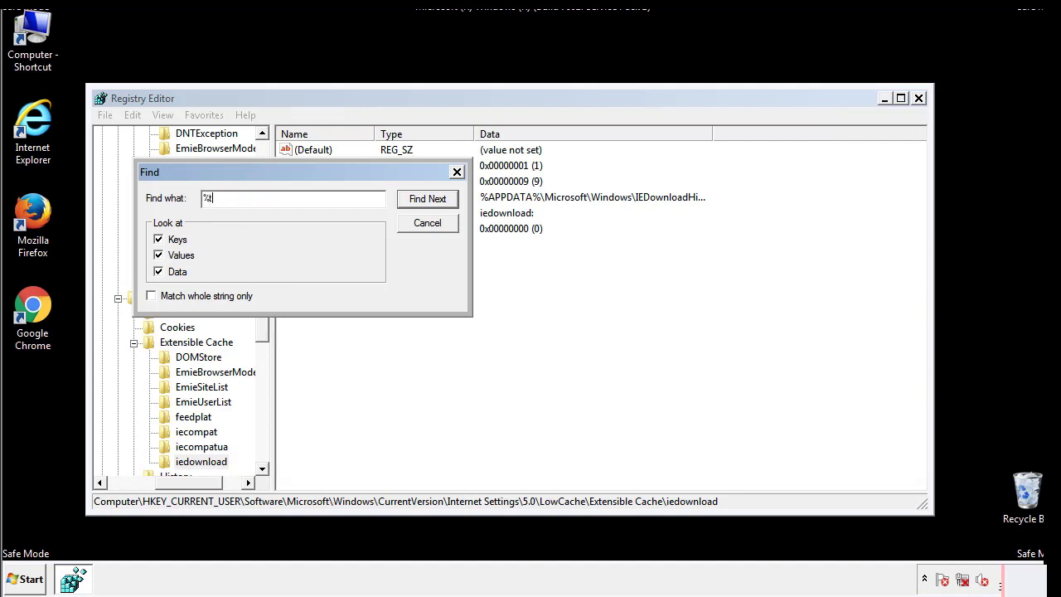
{"action": "type", "text": "emp%"}
{"action": "key", "text": "Return"}
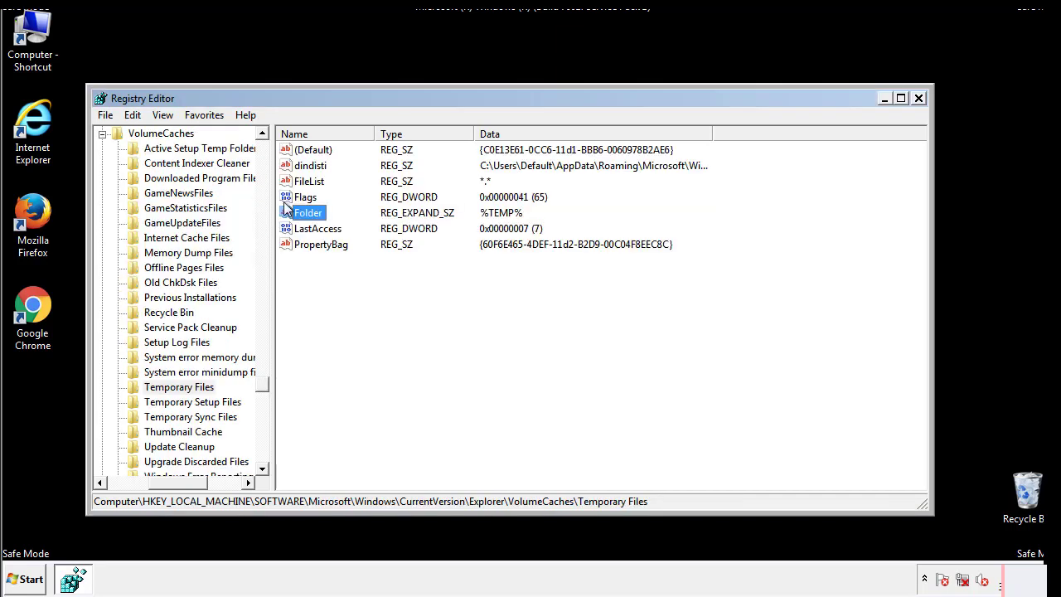
Delete all values in the Temporary Files key, including dindisti, leaving only (Default).
{"action": "left_click", "coordinate": [436, 289]}
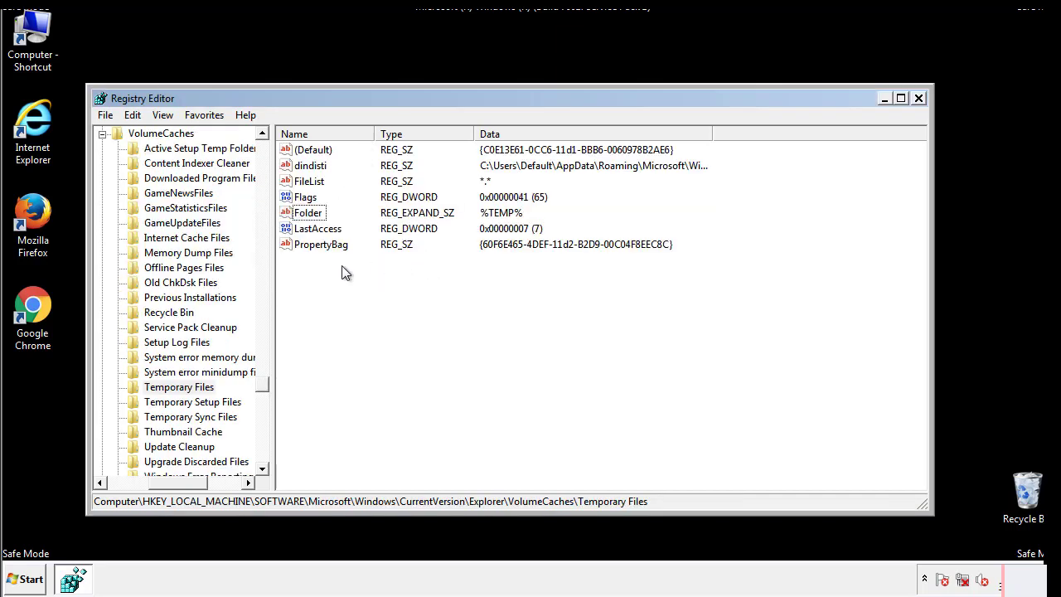
{"action": "mouse_move", "coordinate": [340, 266]}
{"action": "left_mouse_down"}
{"action": "mouse_move", "coordinate": [313, 239]}
{"action": "mouse_move", "coordinate": [301, 156]}
{"action": "left_mouse_up"}
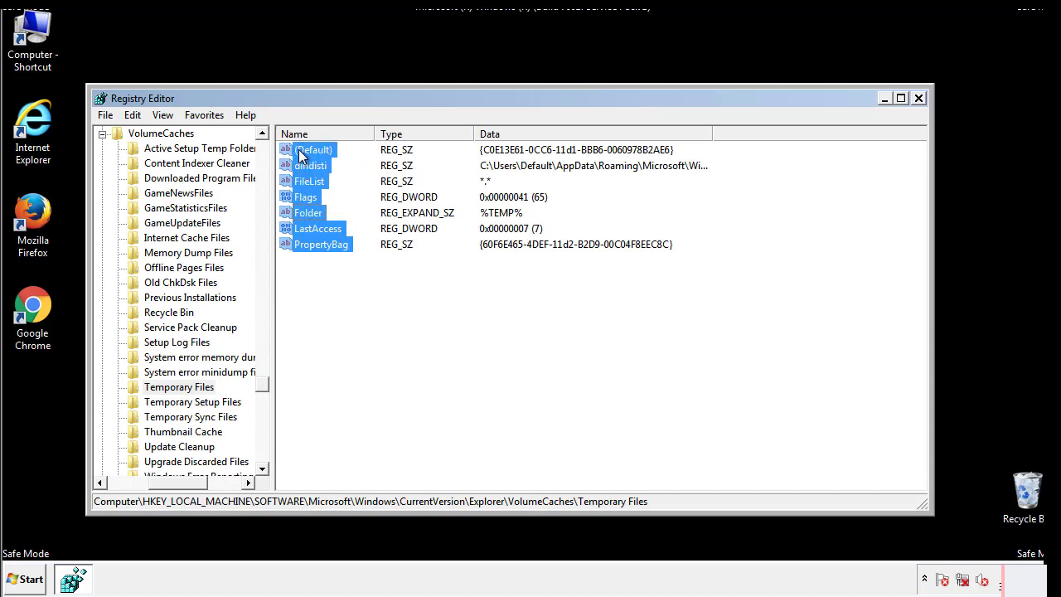
{"action": "right_click", "coordinate": [301, 156]}
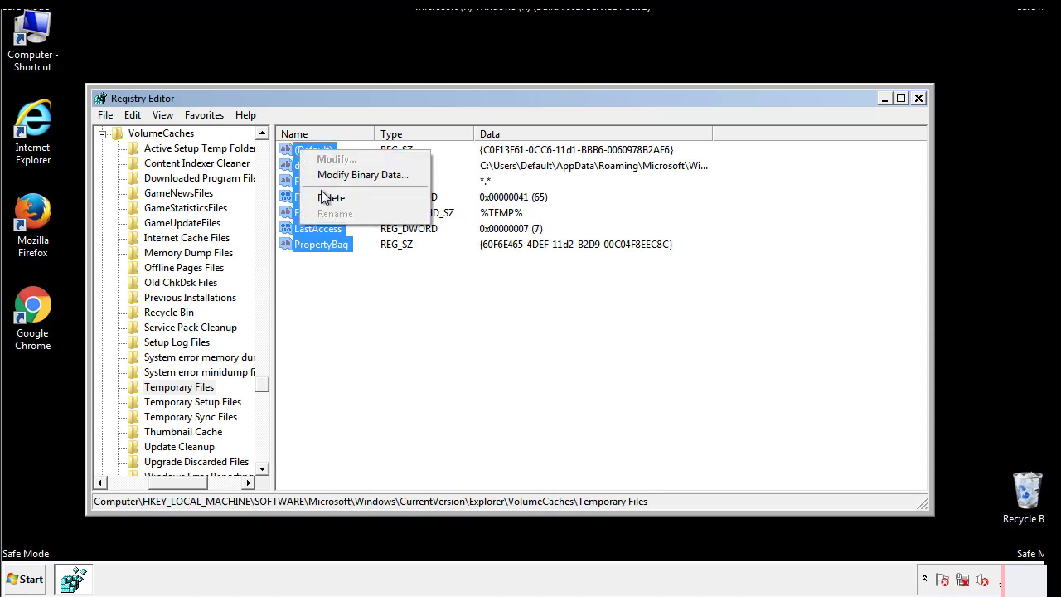
{"action": "left_click", "coordinate": [322, 197]}
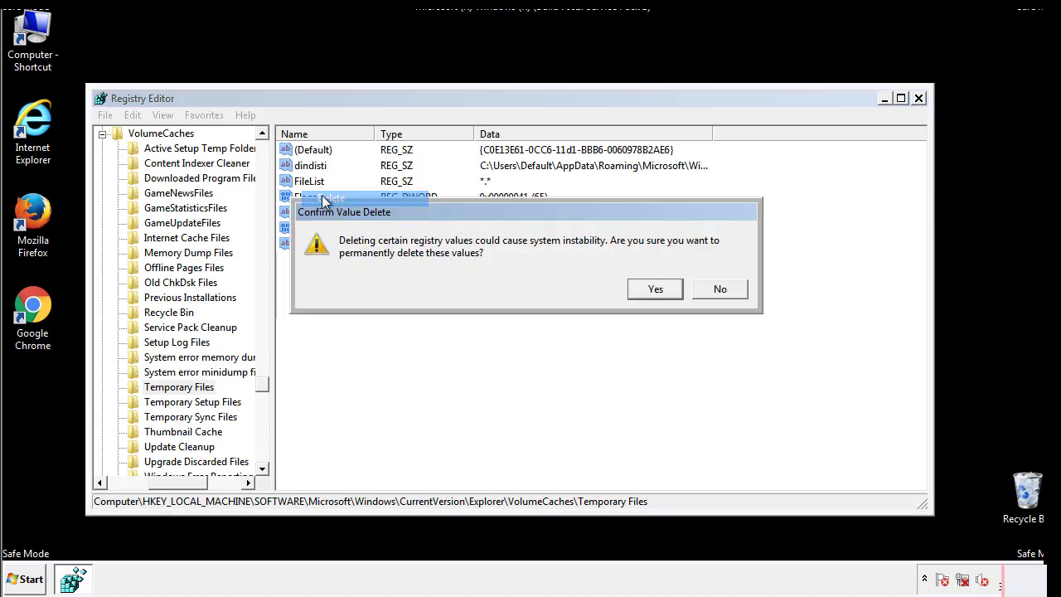
{"action": "left_click", "coordinate": [655, 288]}
{"action": "left_click", "coordinate": [370, 204]}
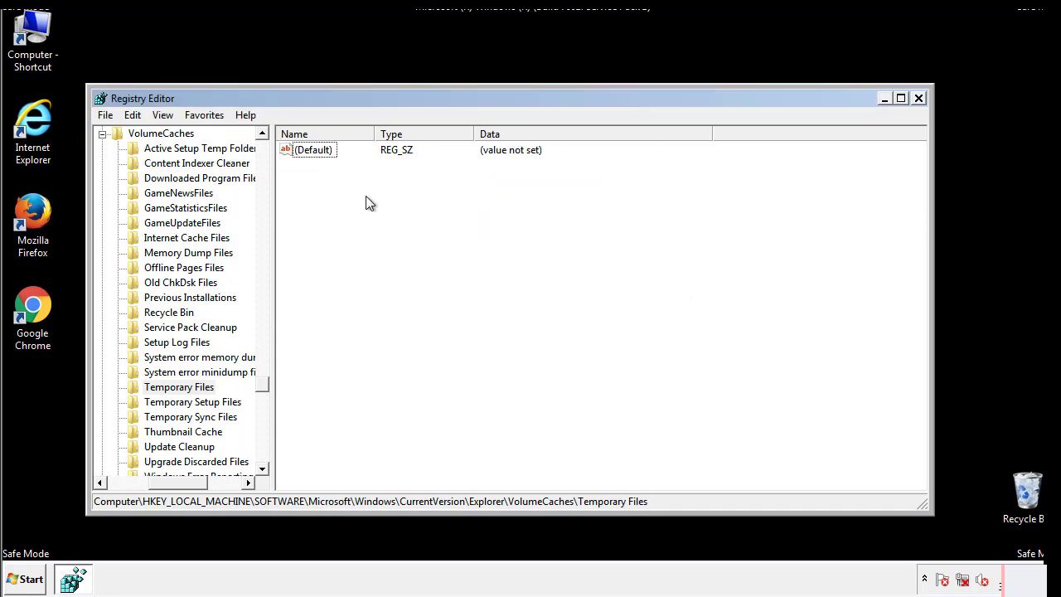
Close Registry Editor and launch msconfig from the Start search.
{"action": "left_click", "coordinate": [919, 99]}
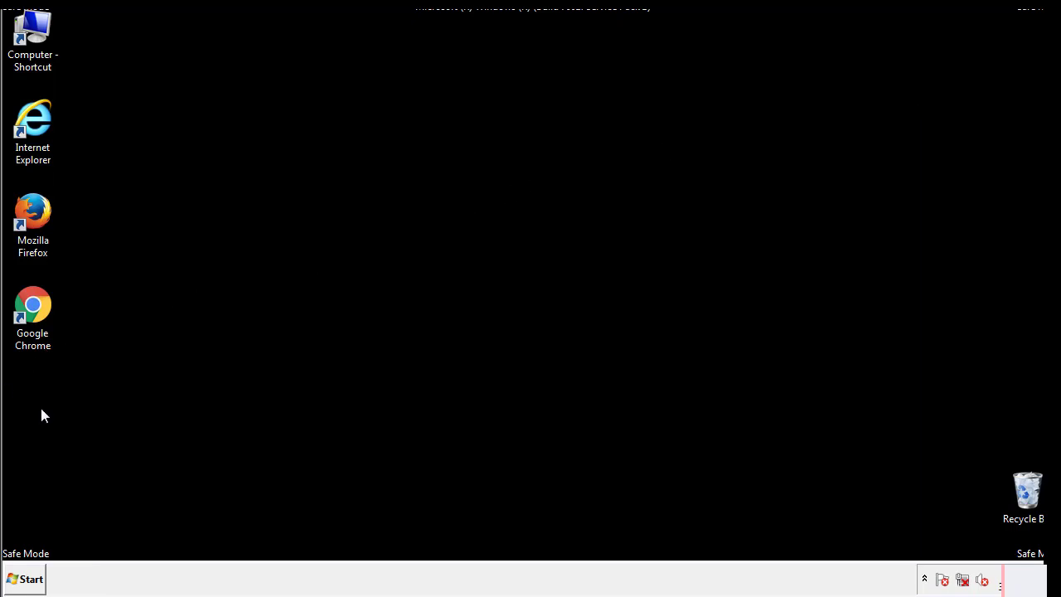
{"action": "left_click", "coordinate": [23, 583]}
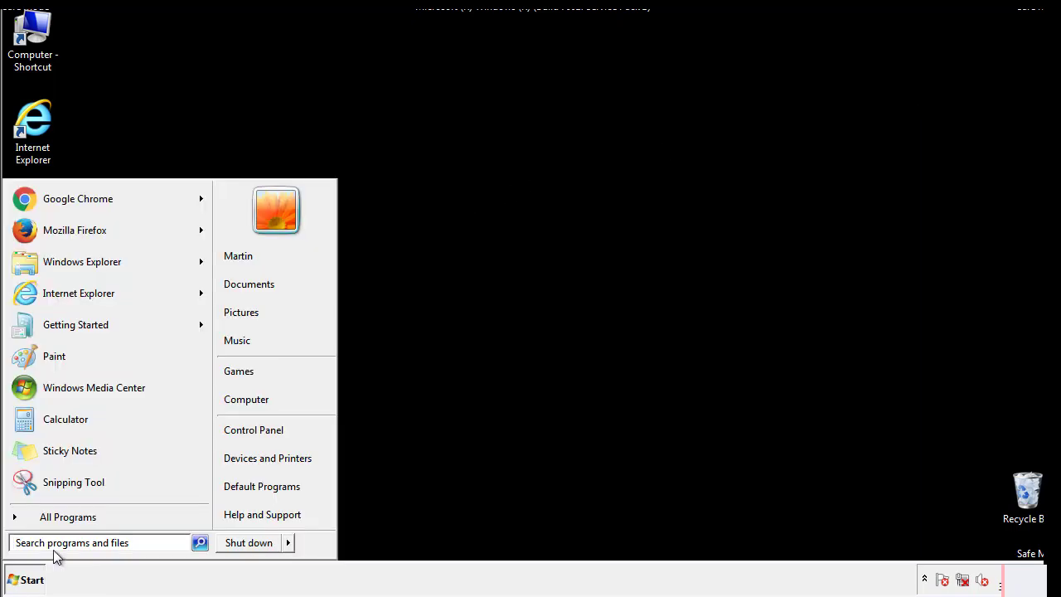
{"action": "type", "text": "mscon"}
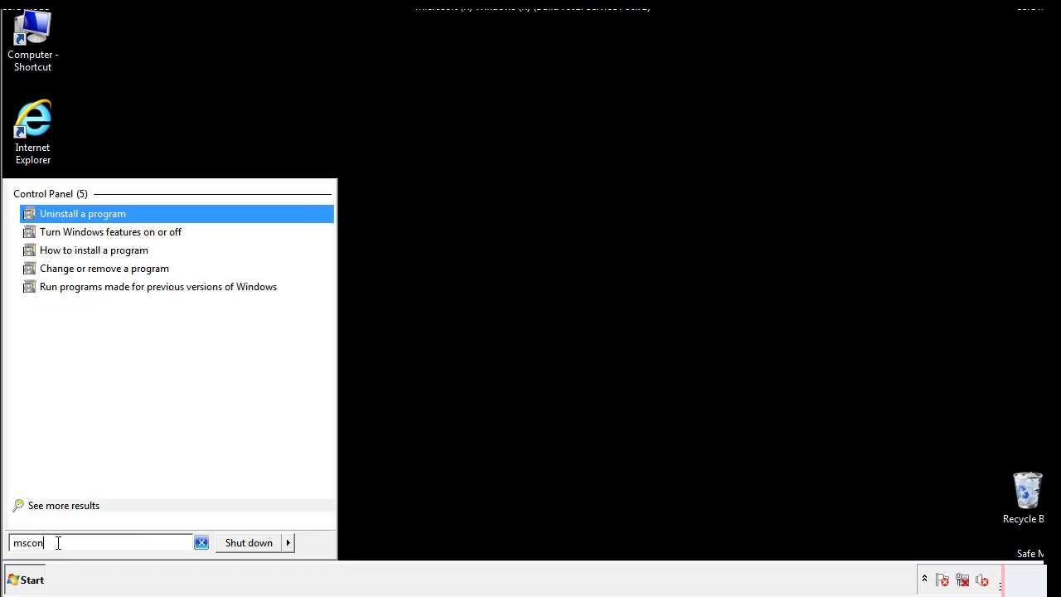
{"action": "type", "text": "fig"}
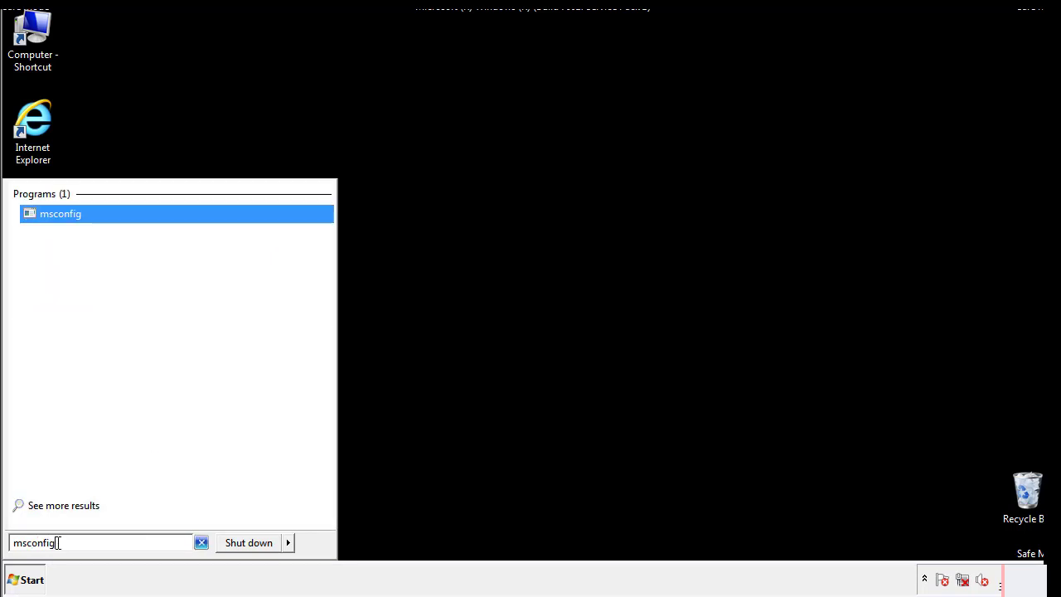
{"action": "key", "text": "Return"}
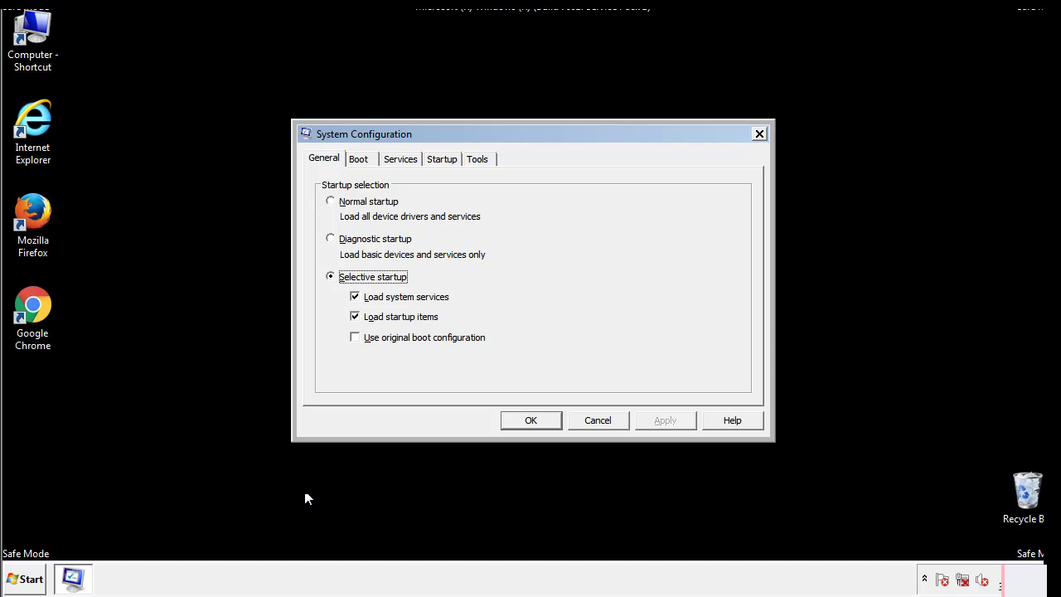
Uncheck Safe boot on the Boot tab, apply, and restart the PC.
{"action": "left_click", "coordinate": [362, 159]}
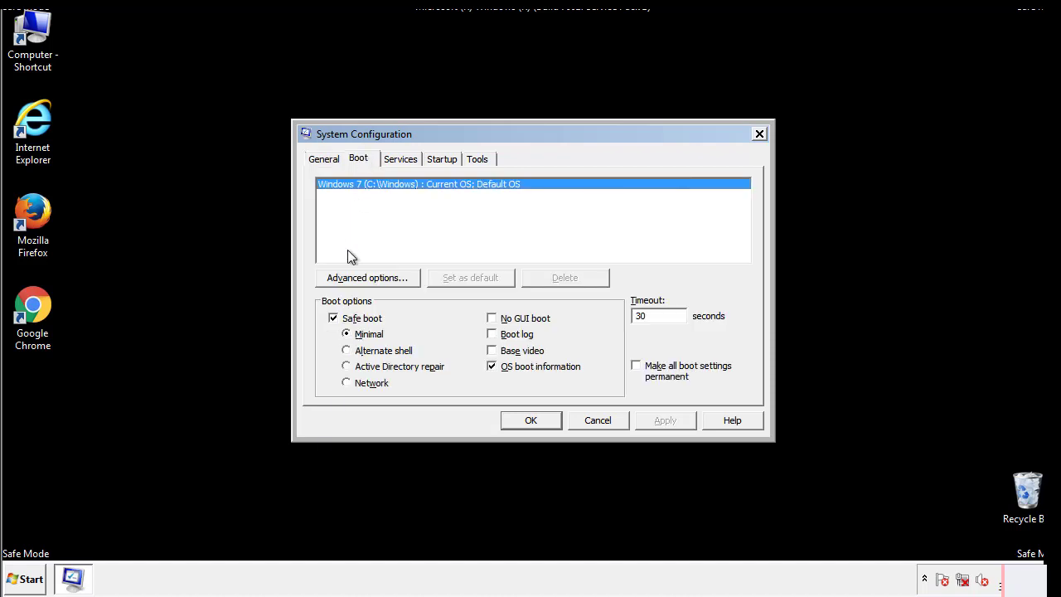
{"action": "left_click", "coordinate": [335, 319]}
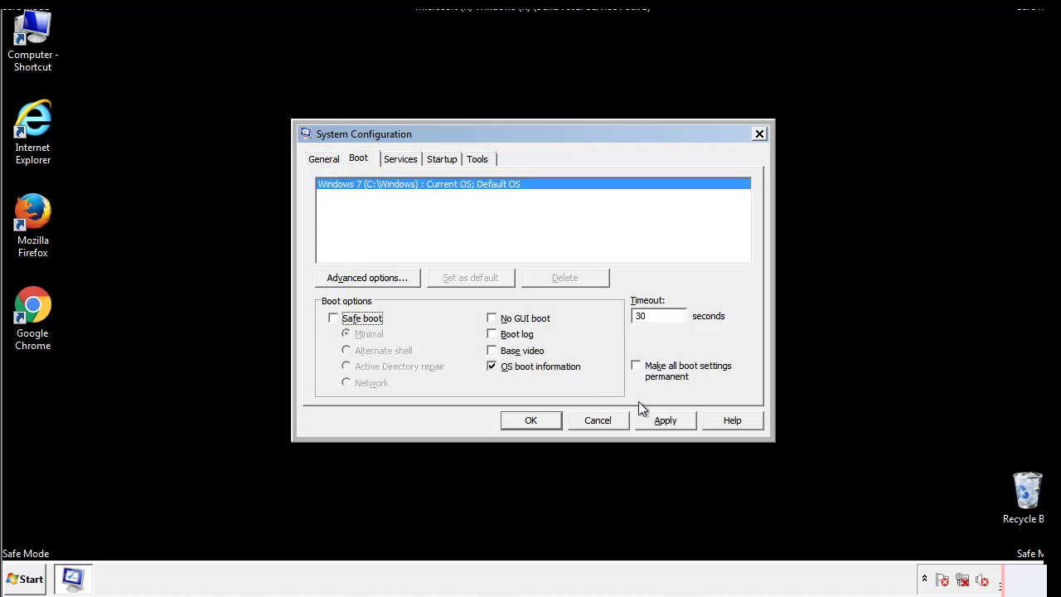
{"action": "left_click", "coordinate": [667, 419]}
{"action": "left_click", "coordinate": [531, 421]}
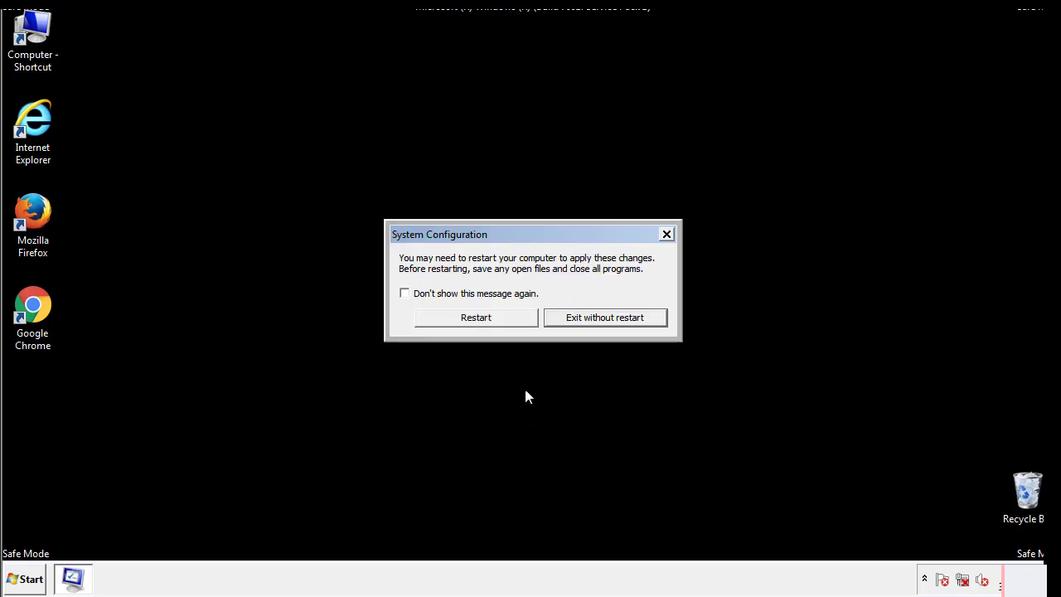
{"action": "left_click", "coordinate": [491, 323]}
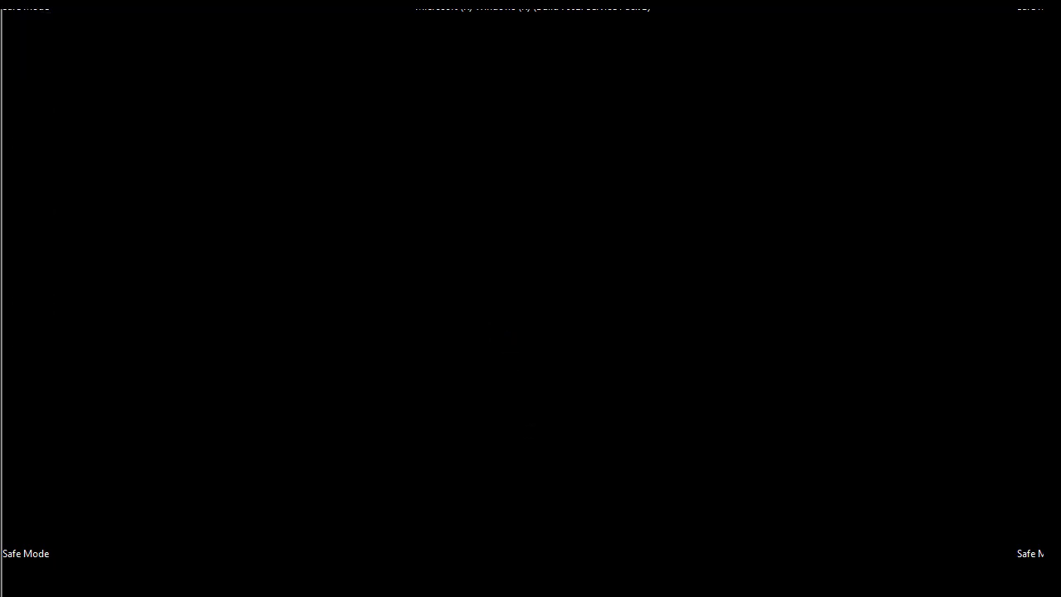